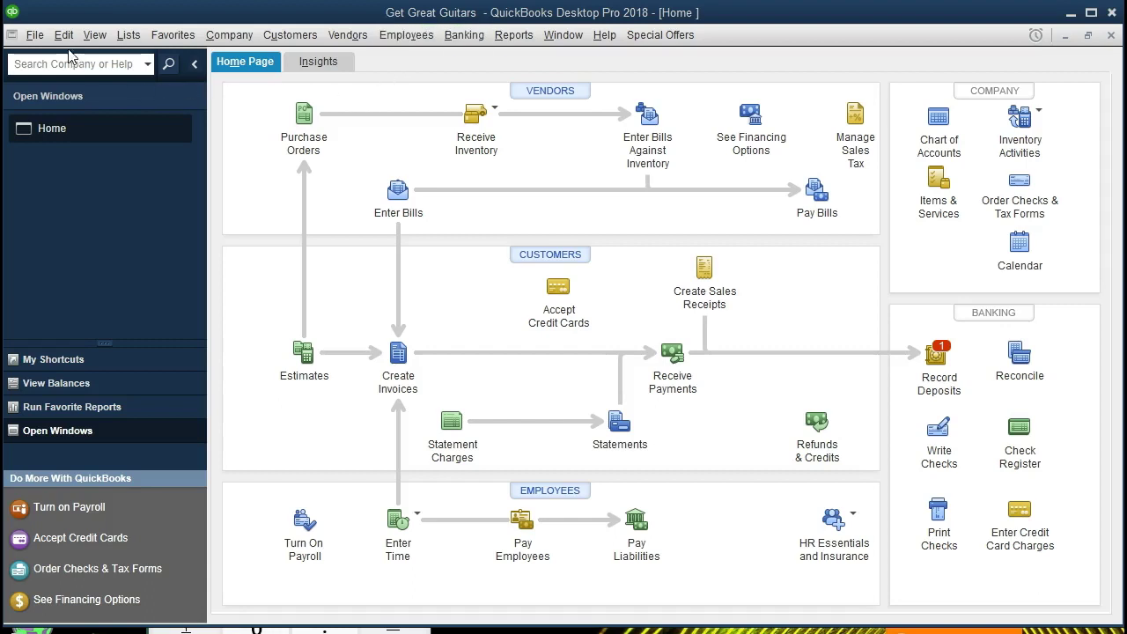
- Look through the File and View menus, then return to the Home page
left_click(35, 37)
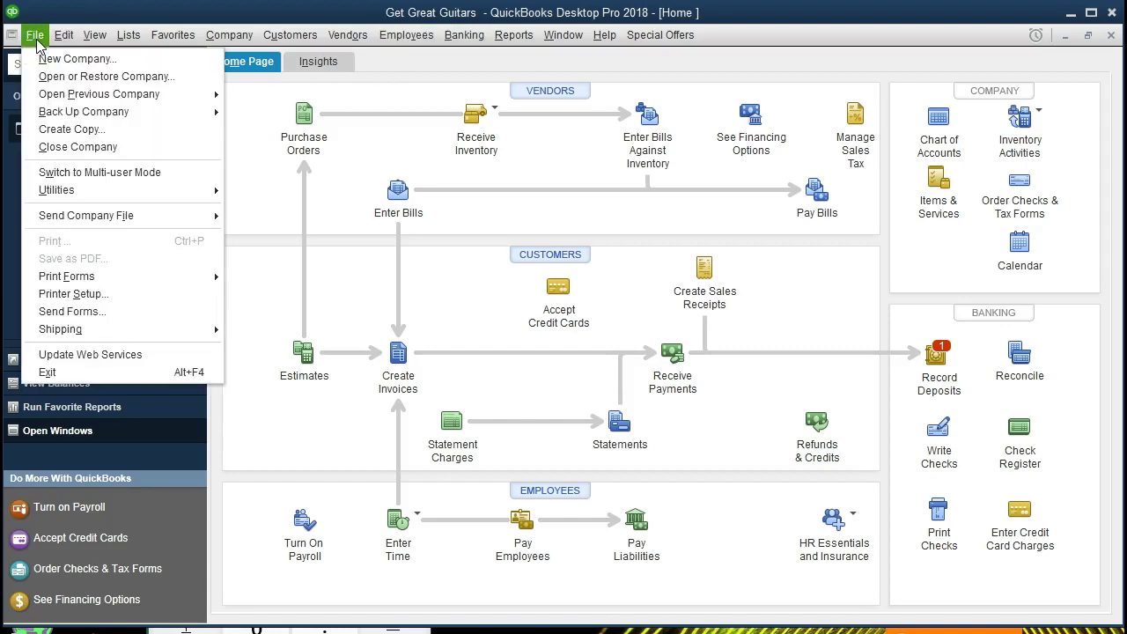
left_click(36, 39)
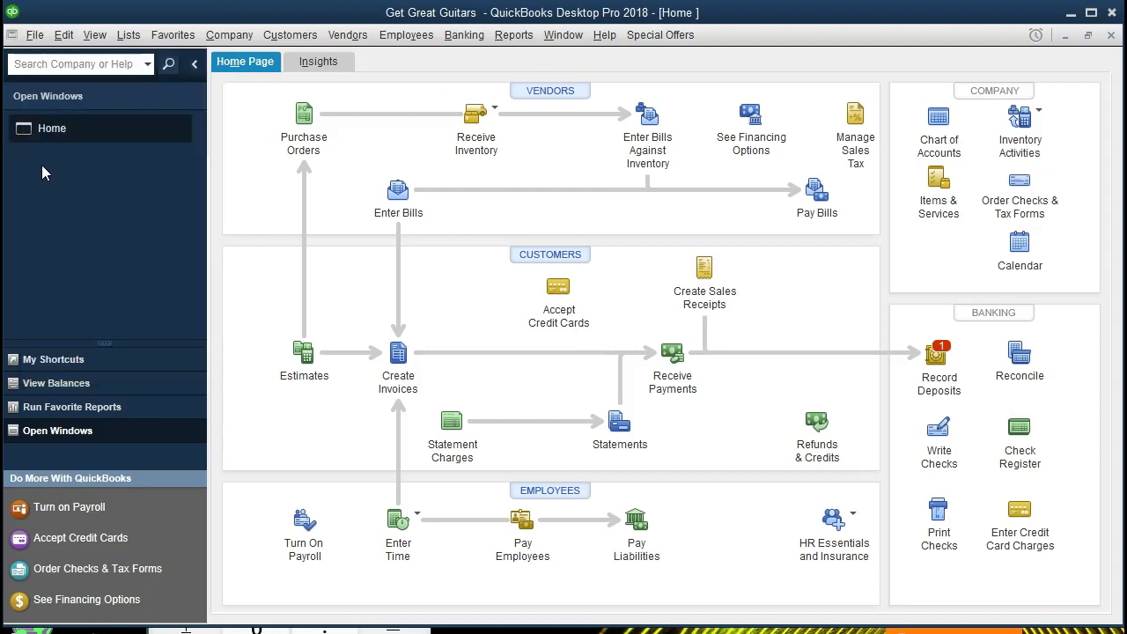
left_click(98, 40)
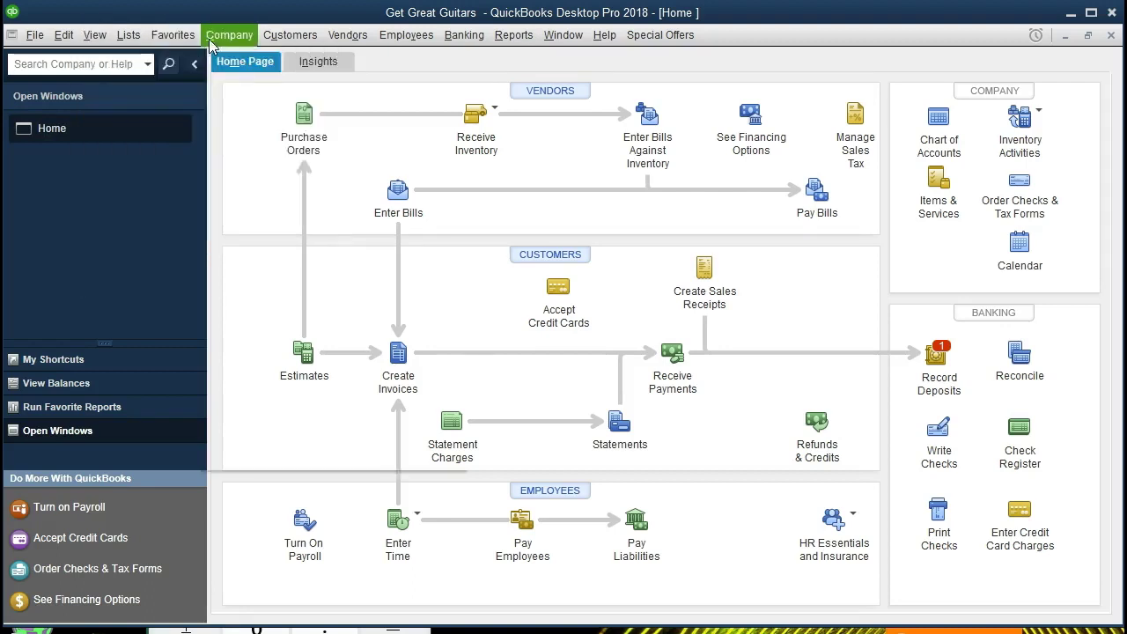
mouse_move(225, 42)
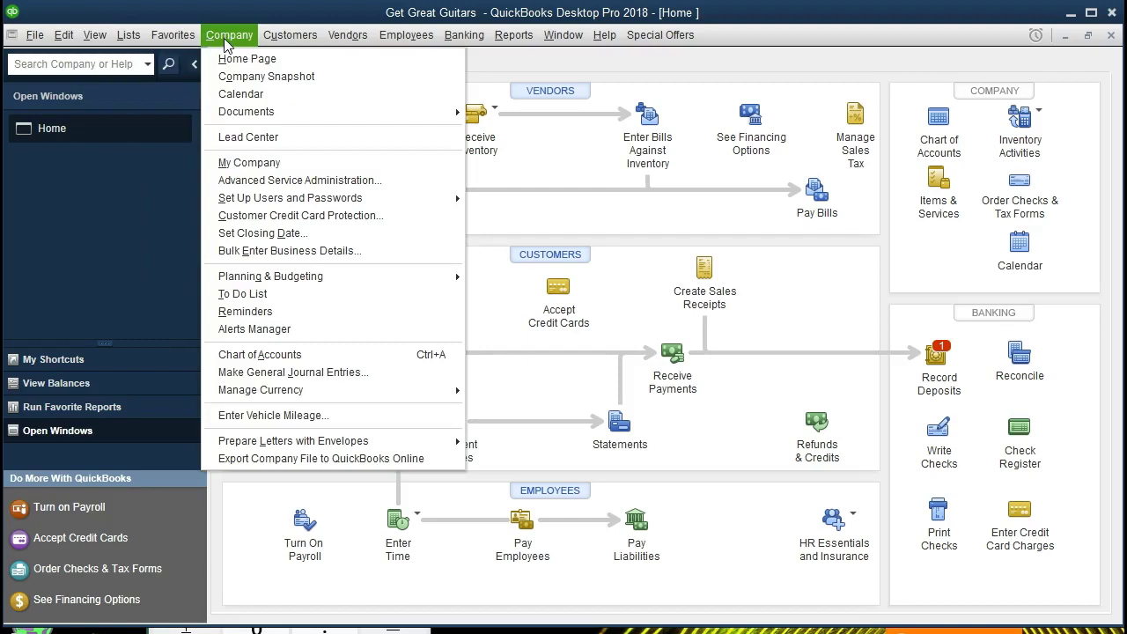
left_click(280, 60)
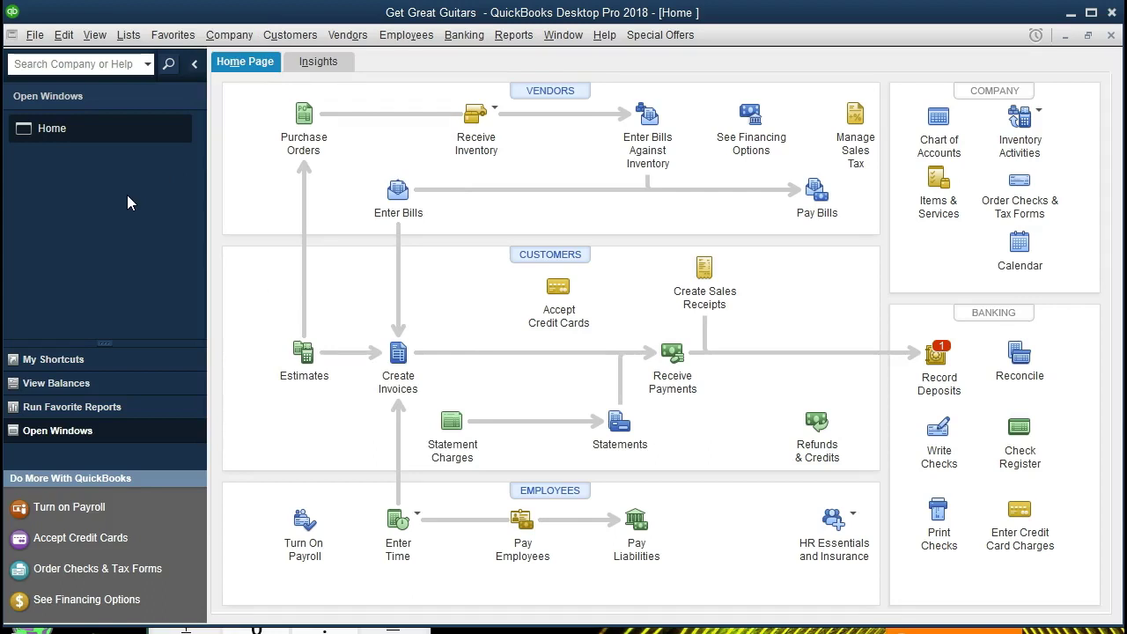
- Open the Report Center from the Reports menu
left_click(515, 35)
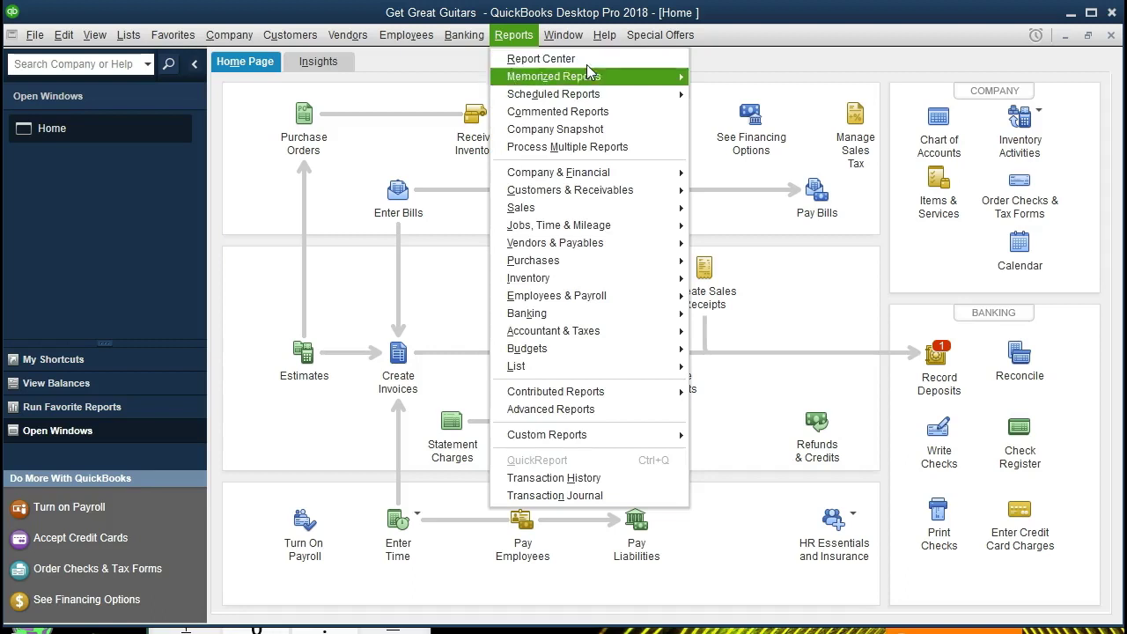
mouse_move(565, 215)
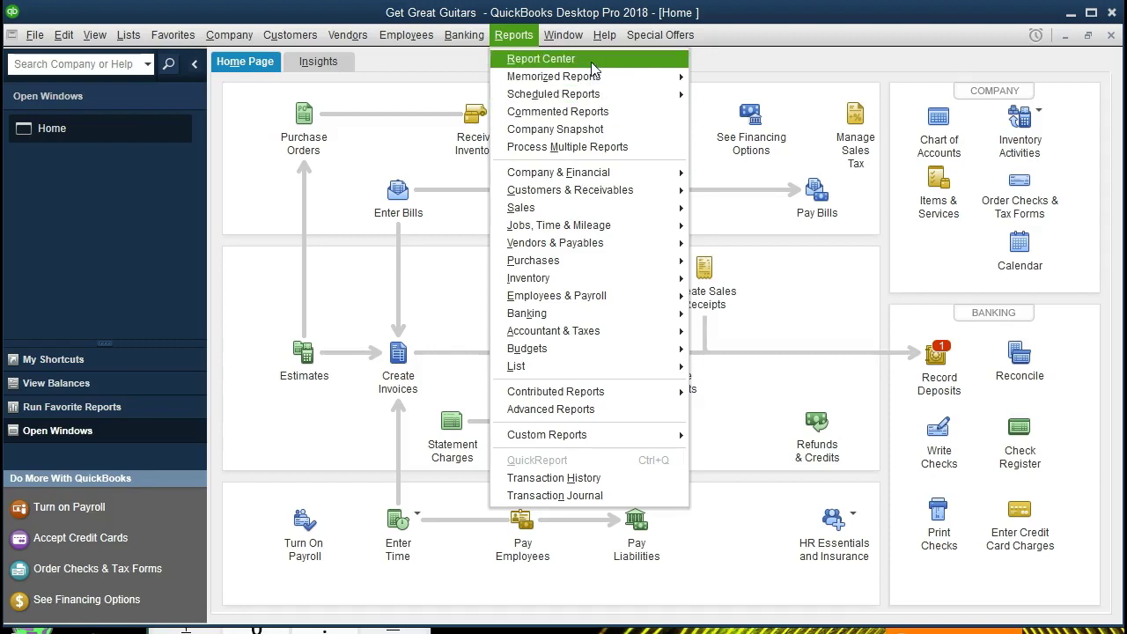
left_click(541, 59)
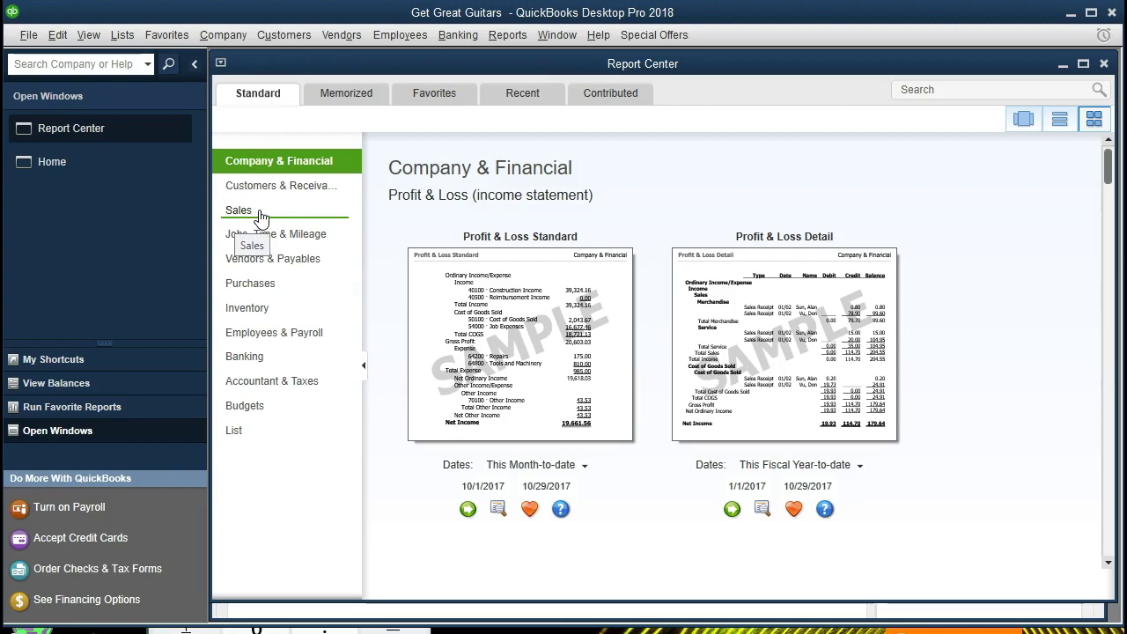
- Show the Sales report category and scroll down to the Sales by Item reports
left_click(260, 218)
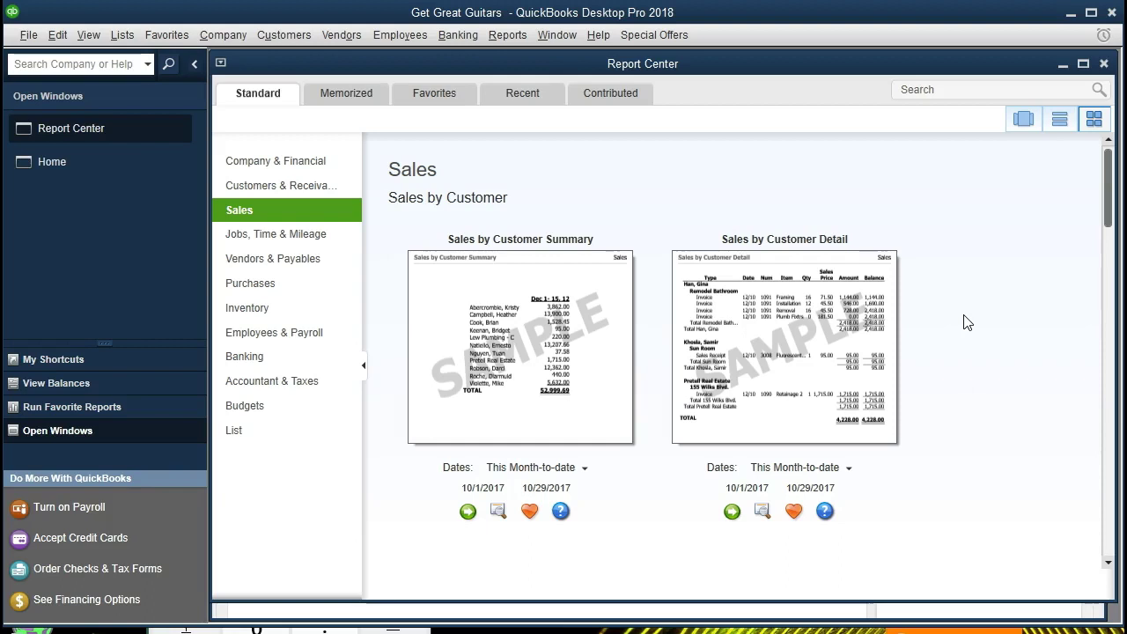
scroll(966, 322, "down", 2)
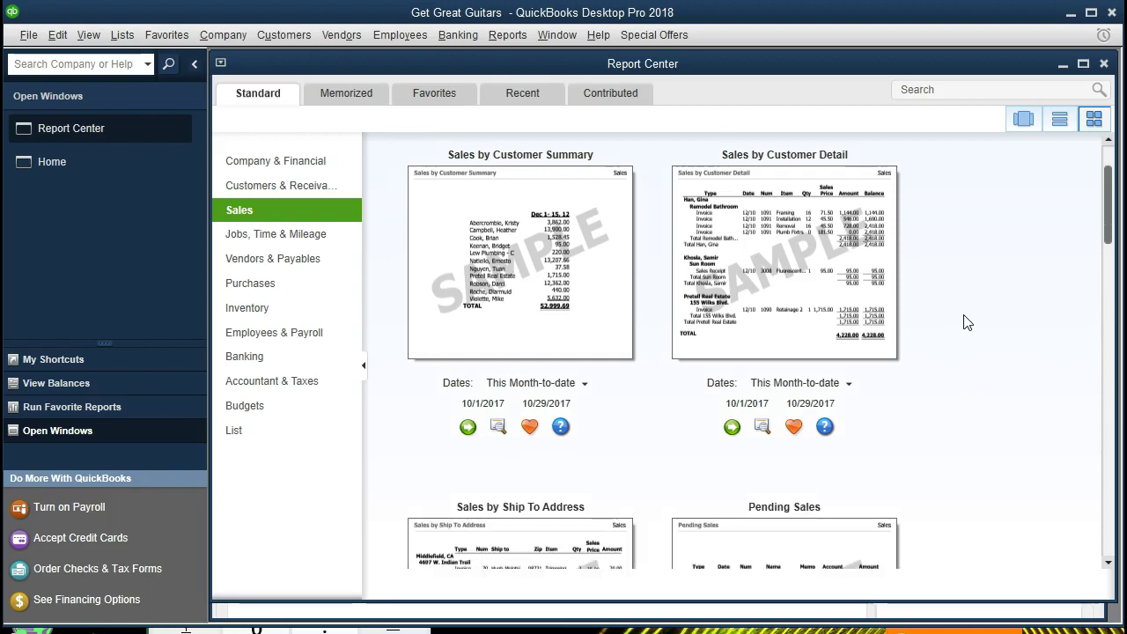
scroll(965, 322, "down", 5)
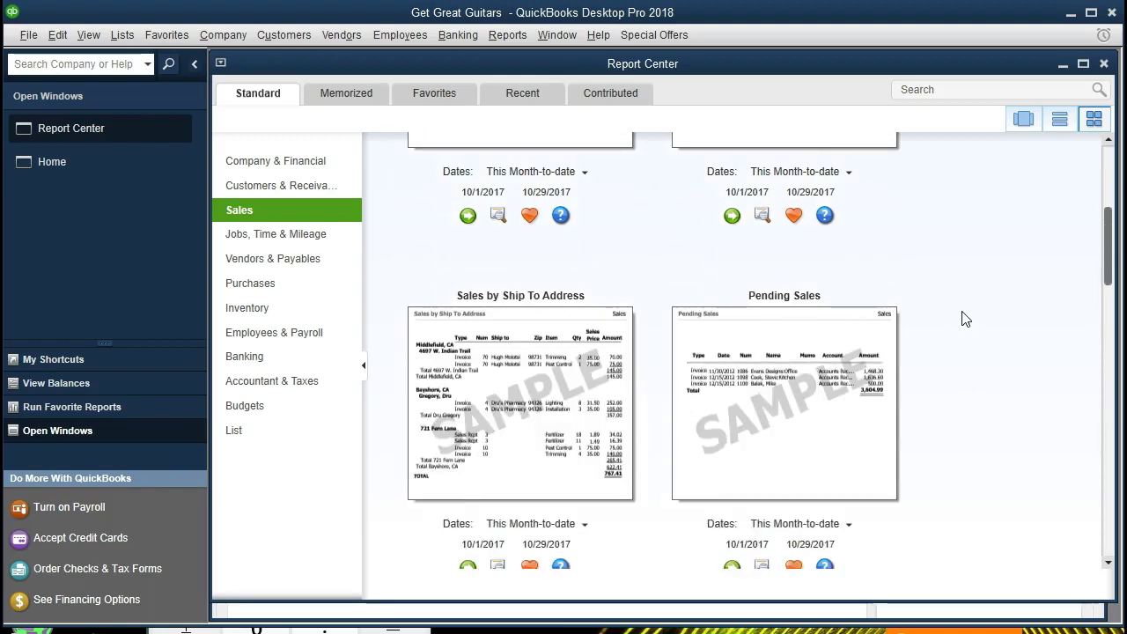
scroll(965, 320, "down", 7)
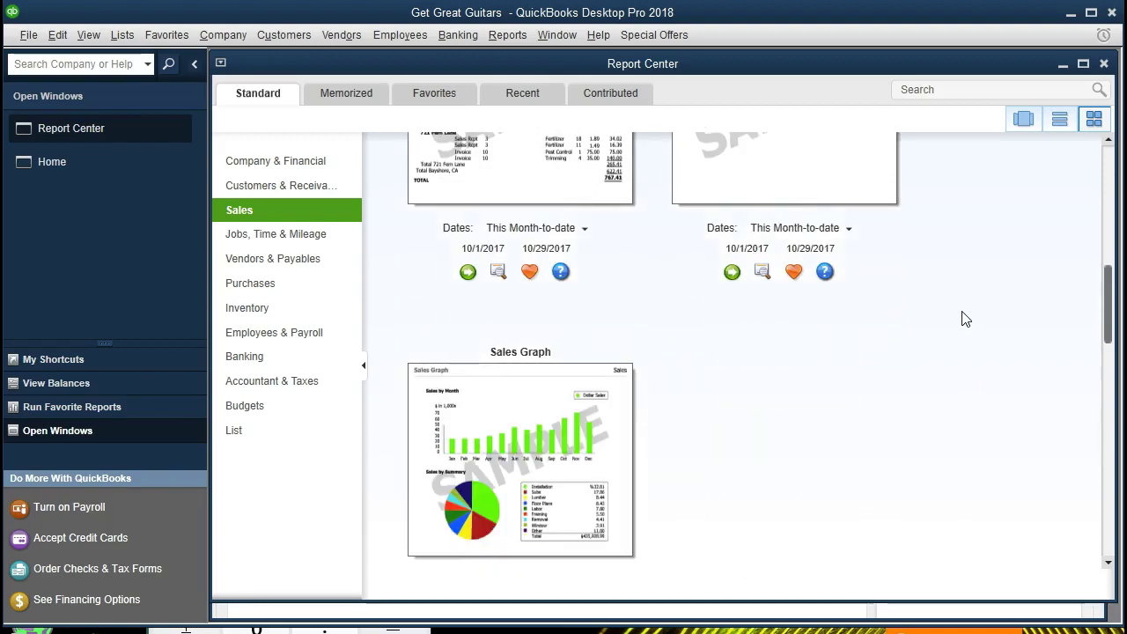
scroll(965, 320, "down", 6)
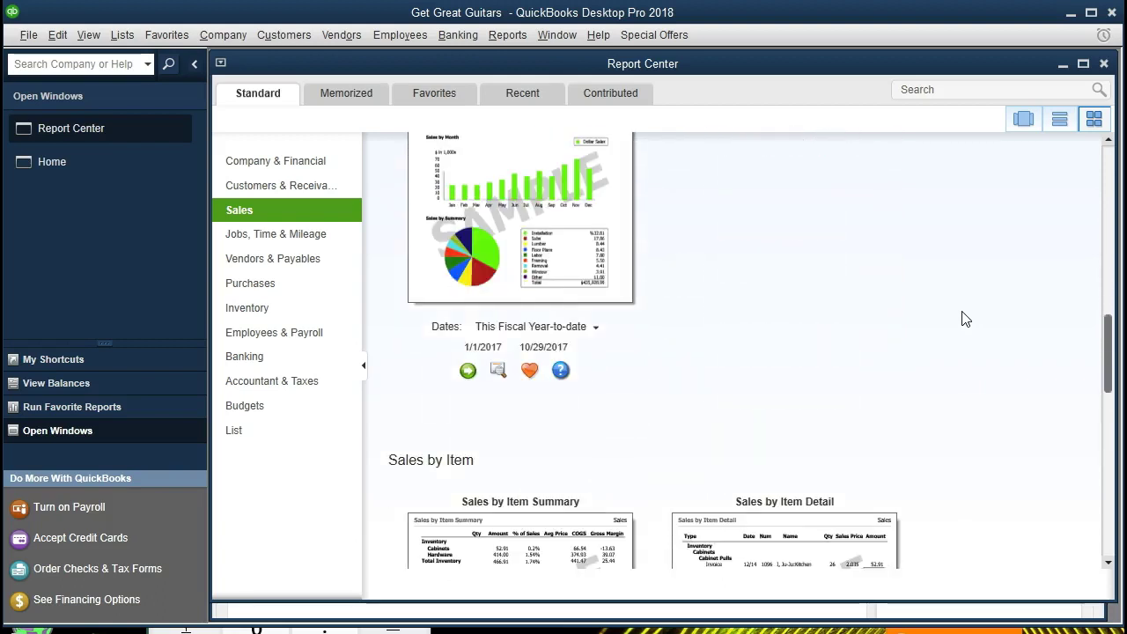
scroll(966, 319, "down", 6)
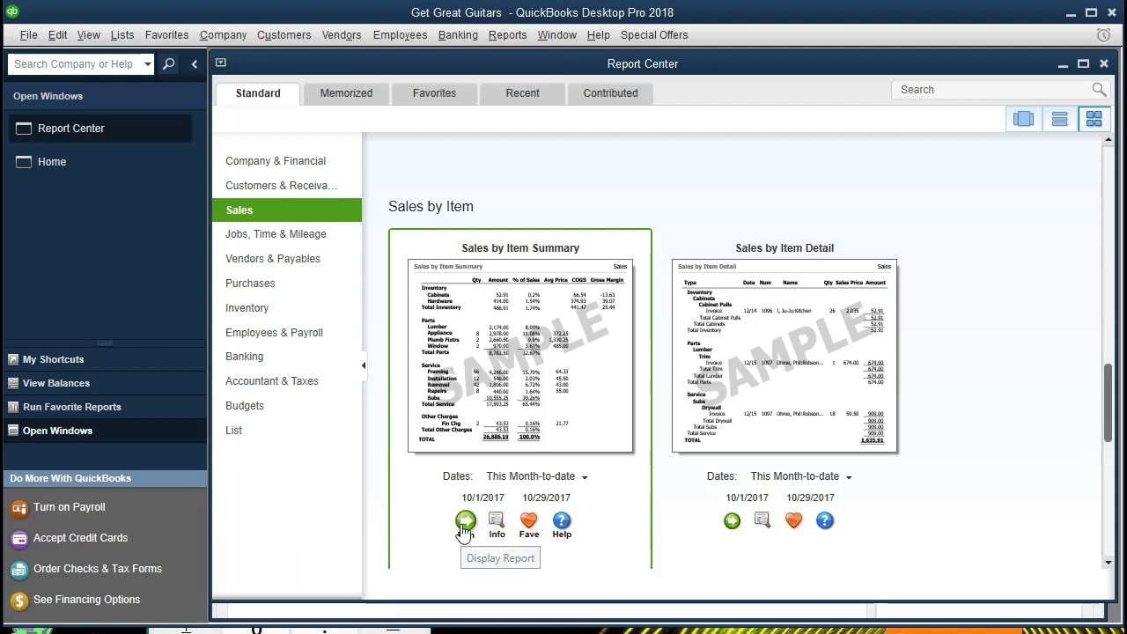
- Run Sales by Item Summary maximized, entering dates 01/01/2028 to 02/28/2021
left_click(466, 523)
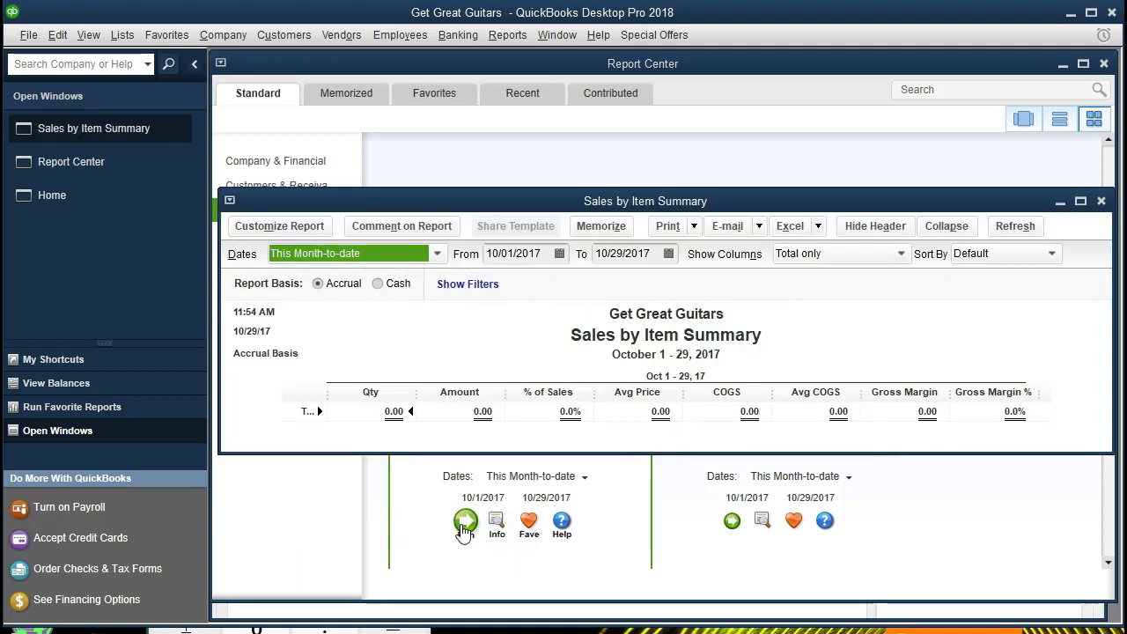
left_click(1081, 202)
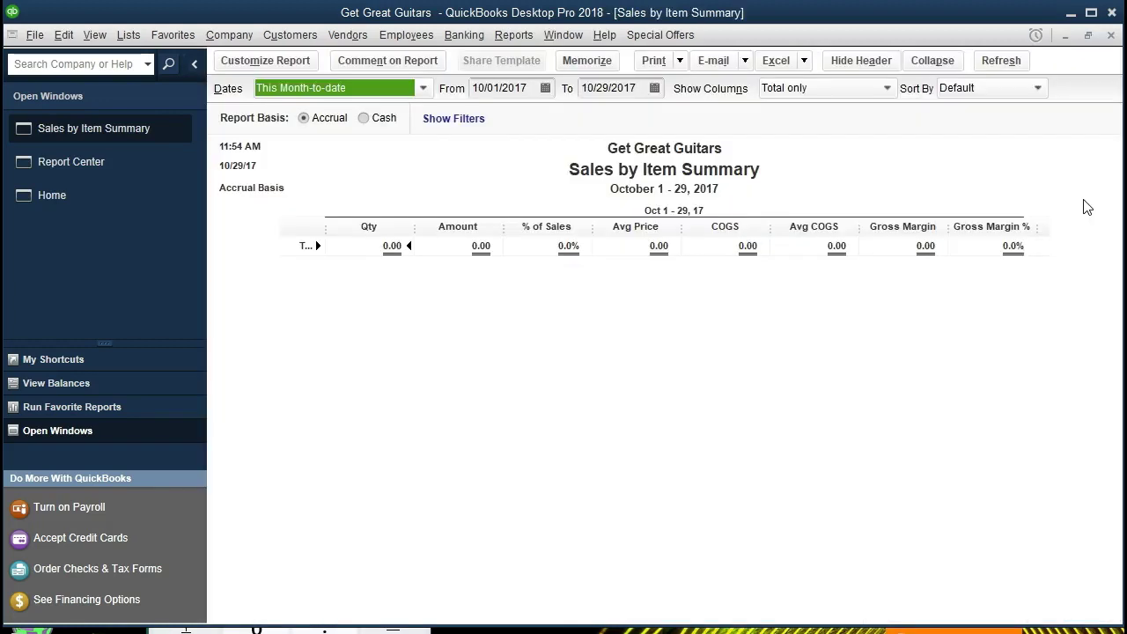
key("Tab")
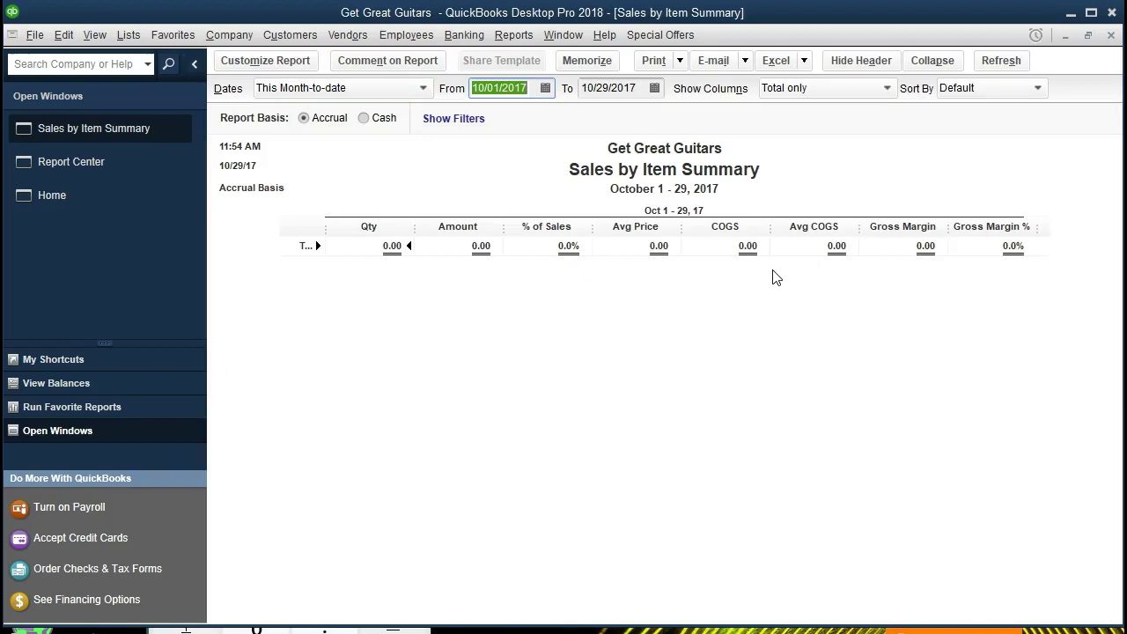
type("01/01")
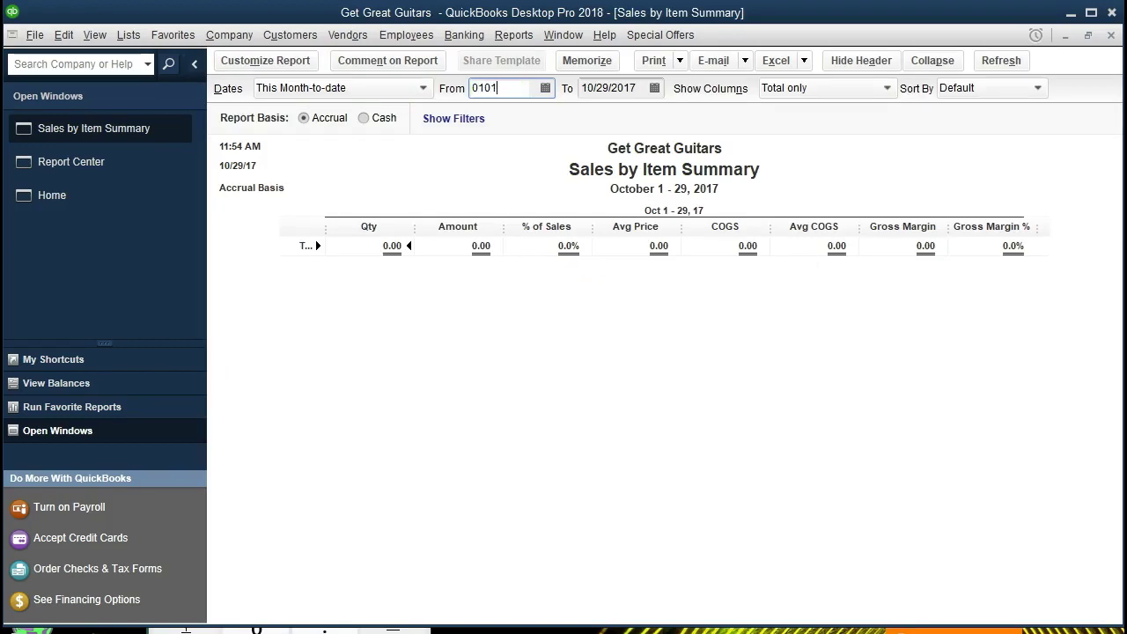
type("/2028")
key("Tab")
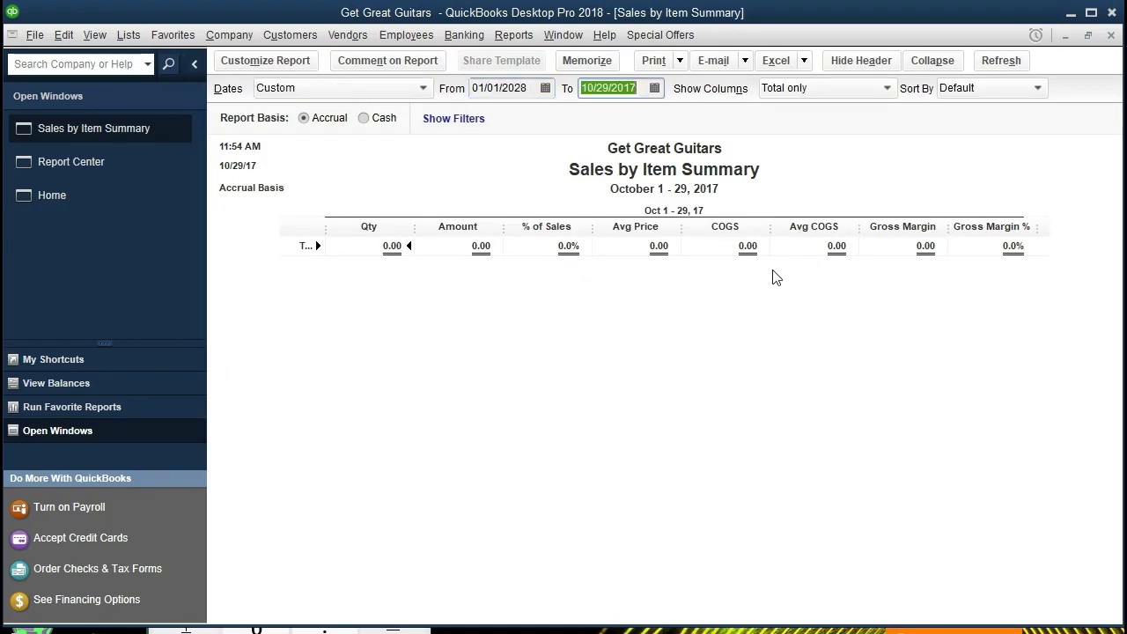
type("02/28/")
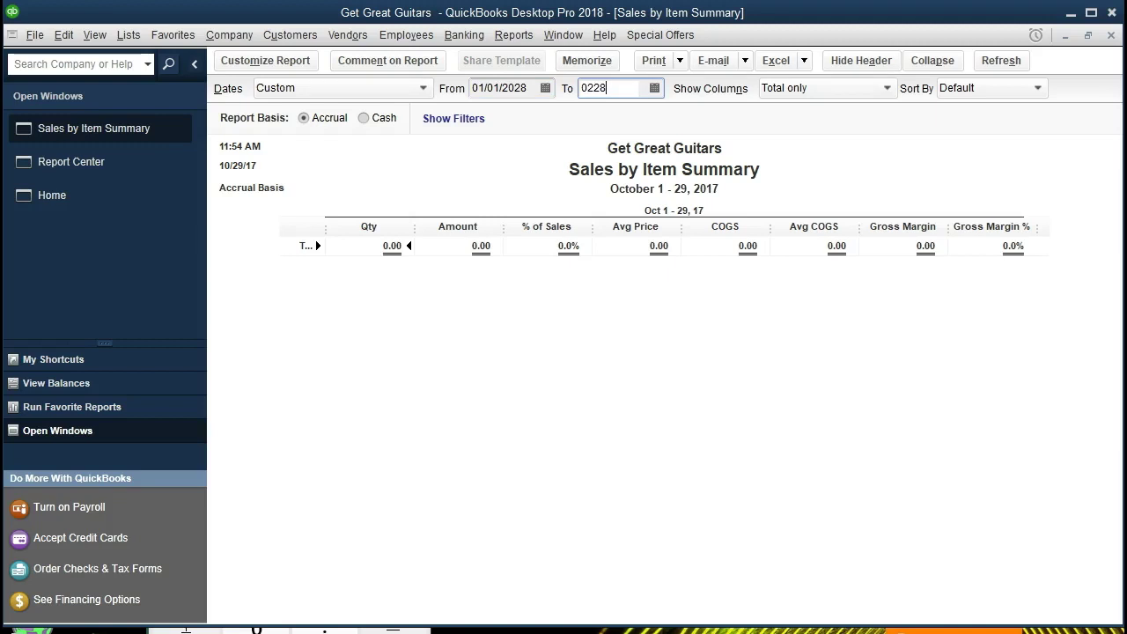
type("2")
type("021")
key("Tab")
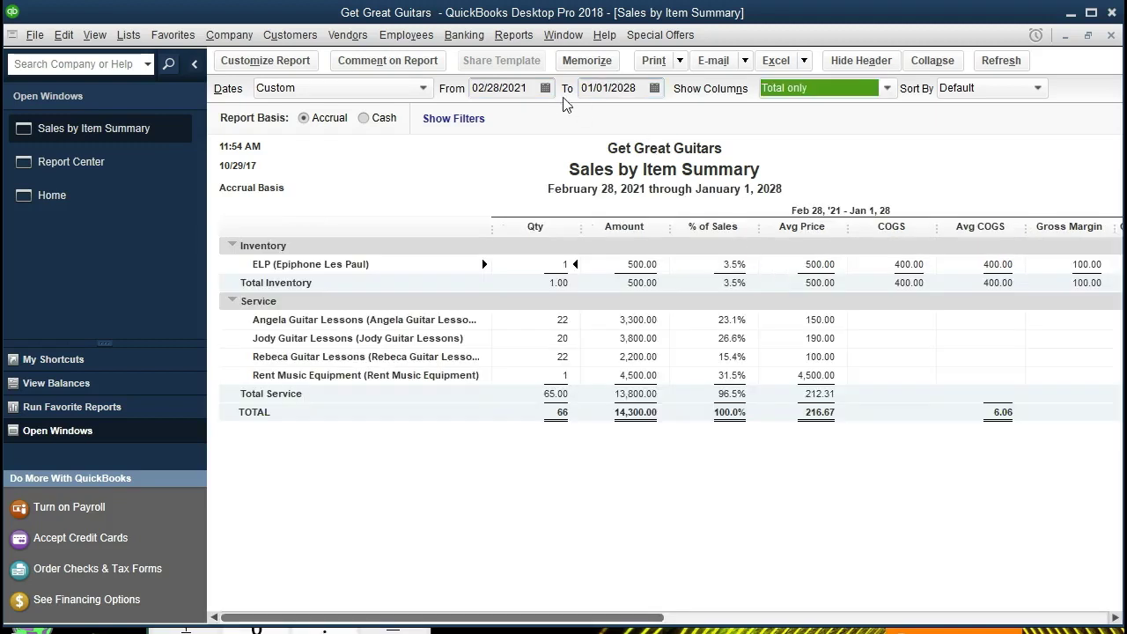
- Correct the report's date range to 01/01/2021 through 02/28/2021
left_click(534, 89)
type("01")
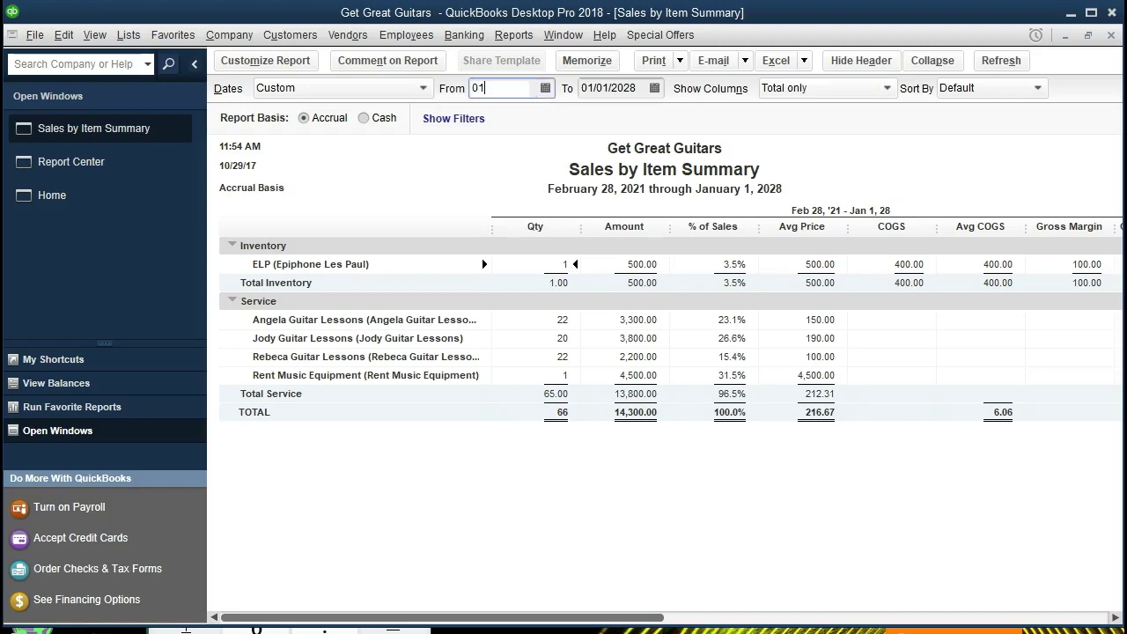
type("/01/2021")
key("Tab")
type("0228")
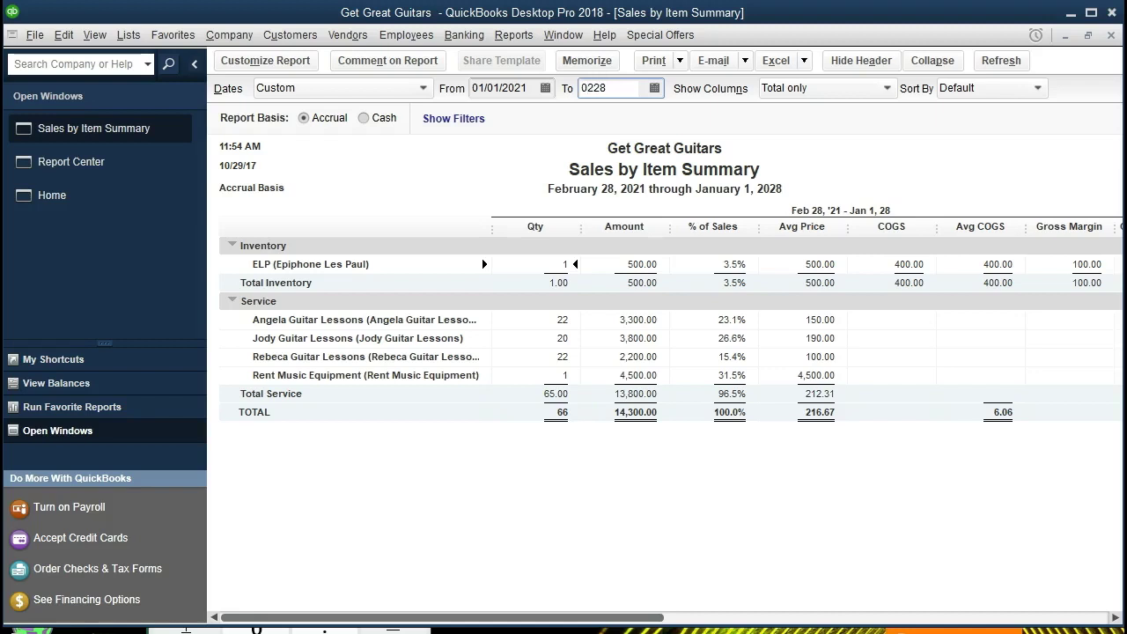
key("Tab")
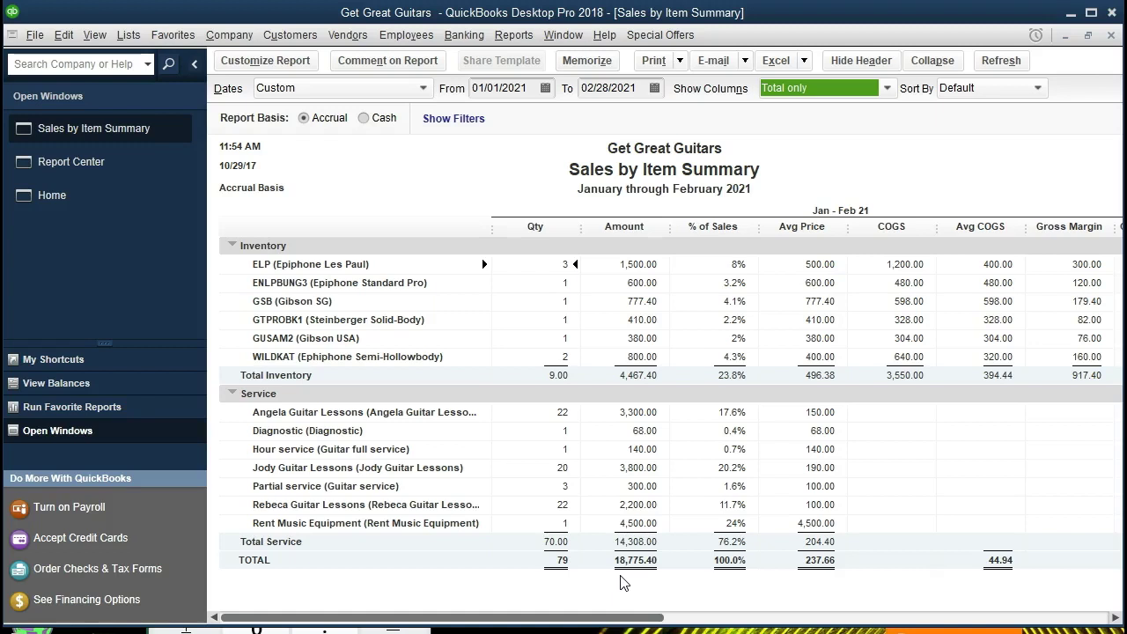
- Run Profit & Loss Standard for 01/01/2021–02/28/2021 and compare it with Sales by Item Summary
left_click(515, 42)
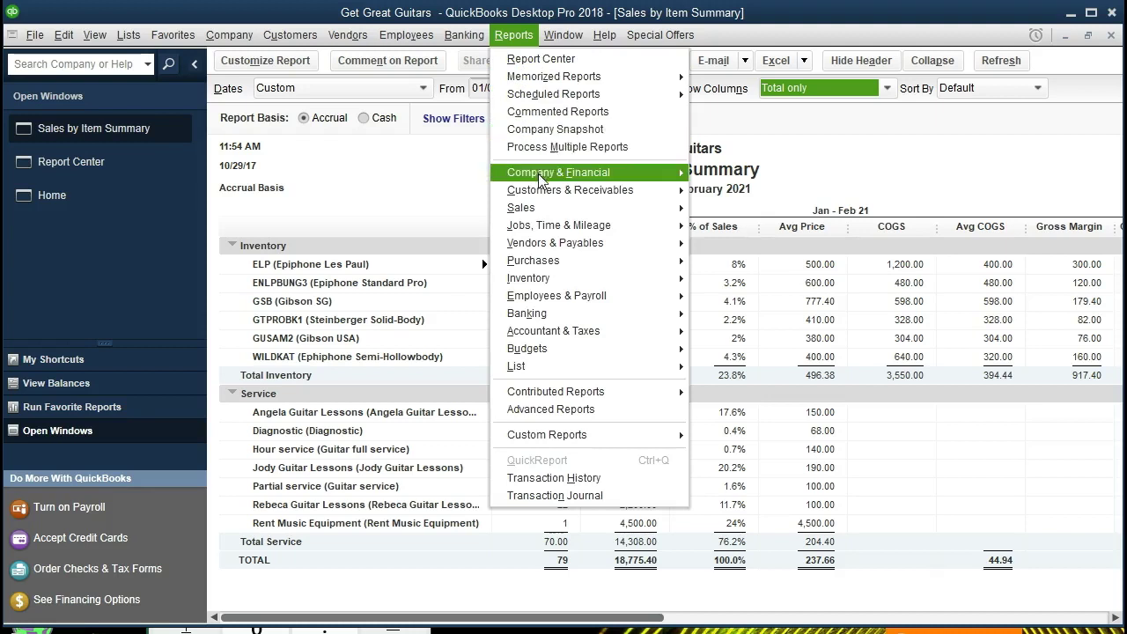
mouse_move(539, 179)
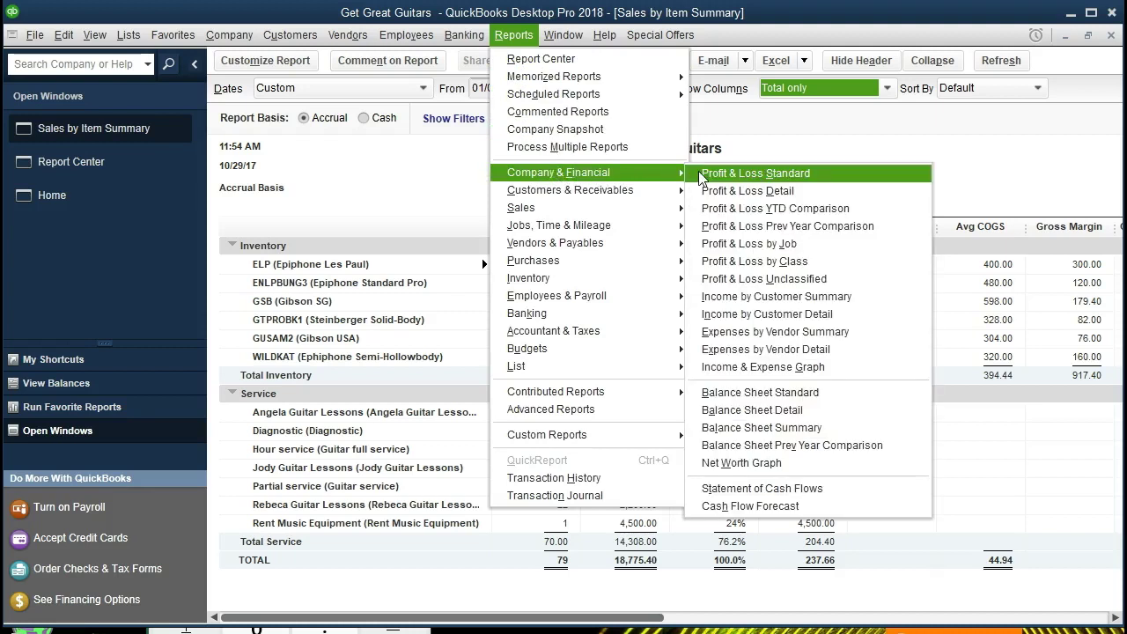
left_click(822, 173)
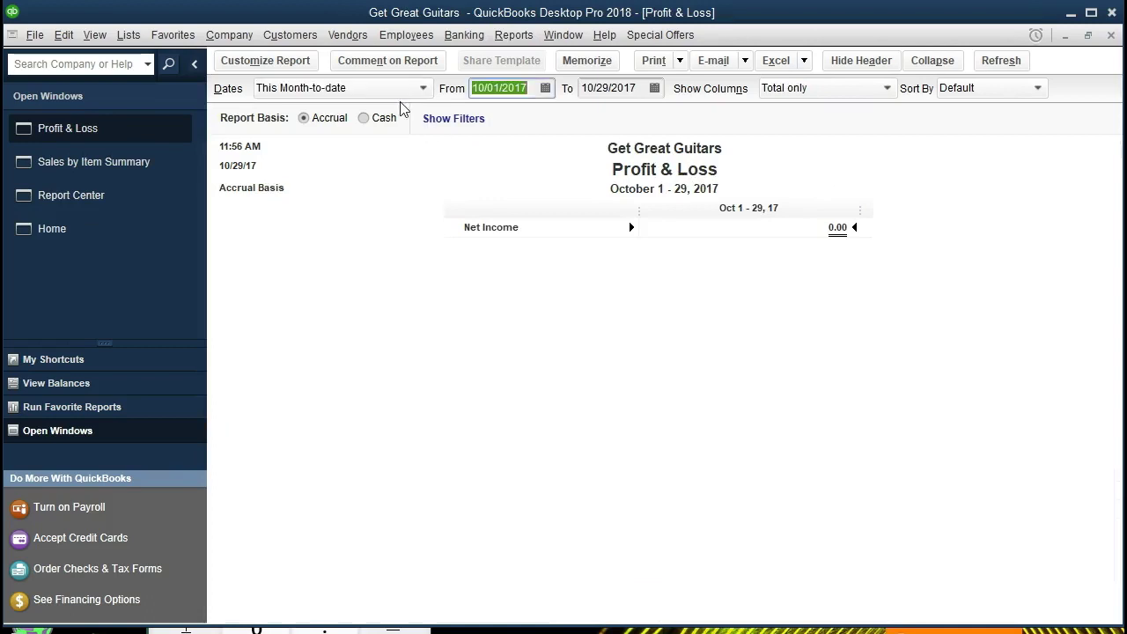
type("010121")
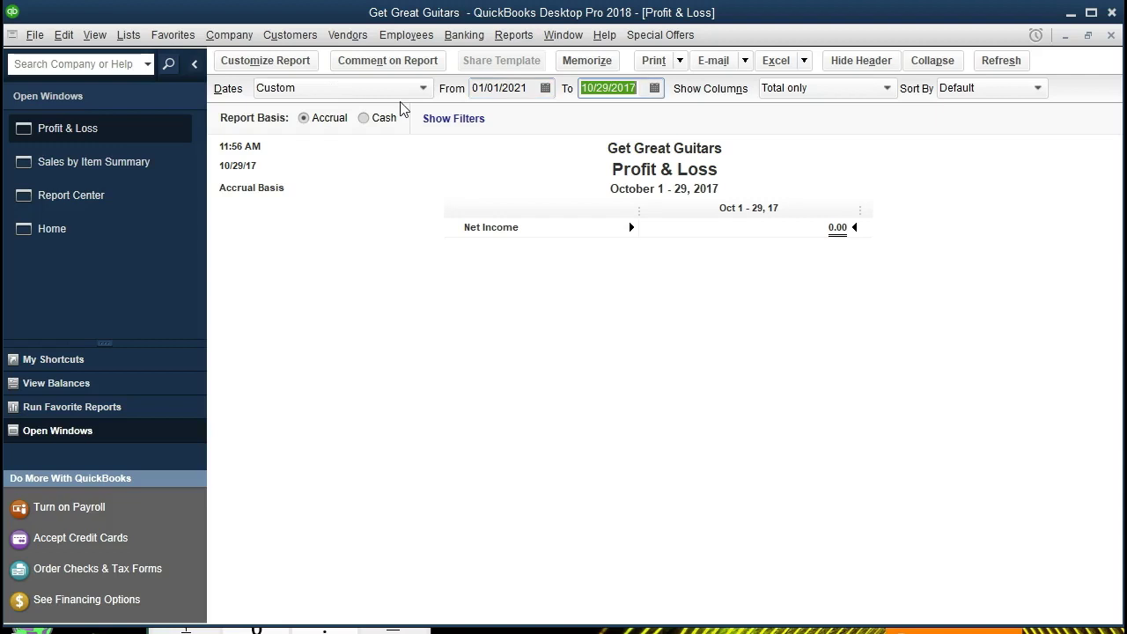
type("022821")
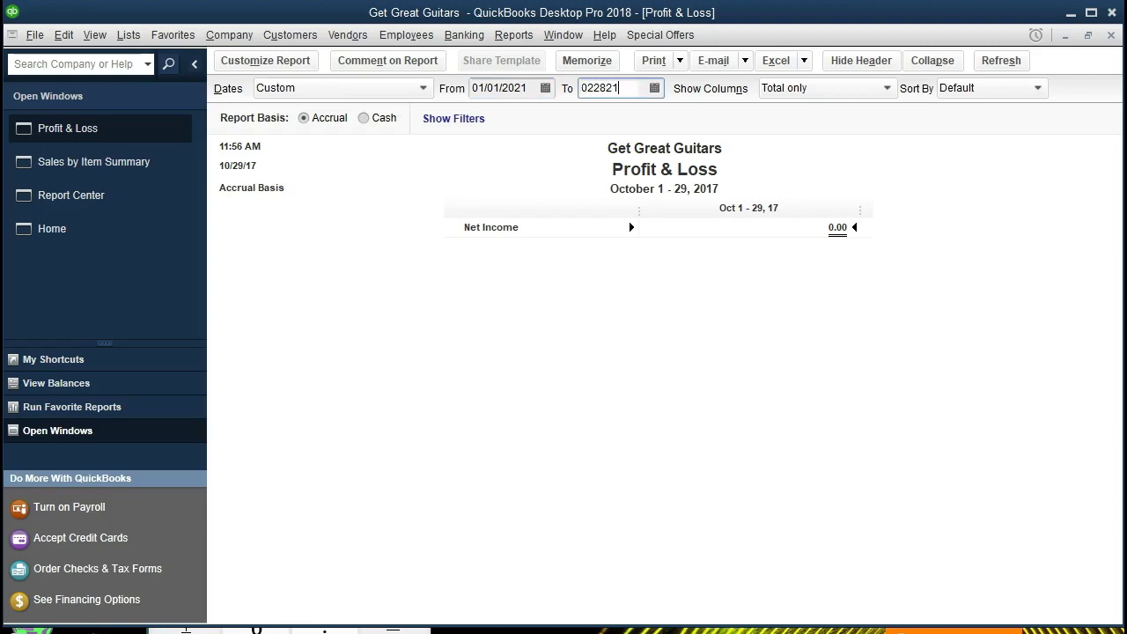
key("Tab")
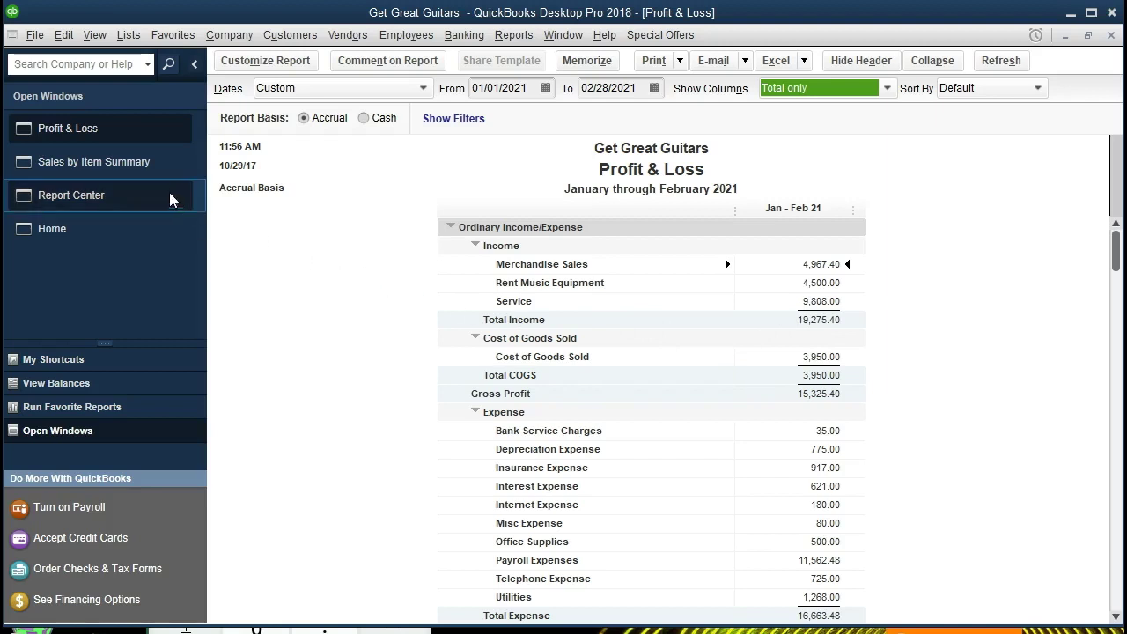
left_click(145, 165)
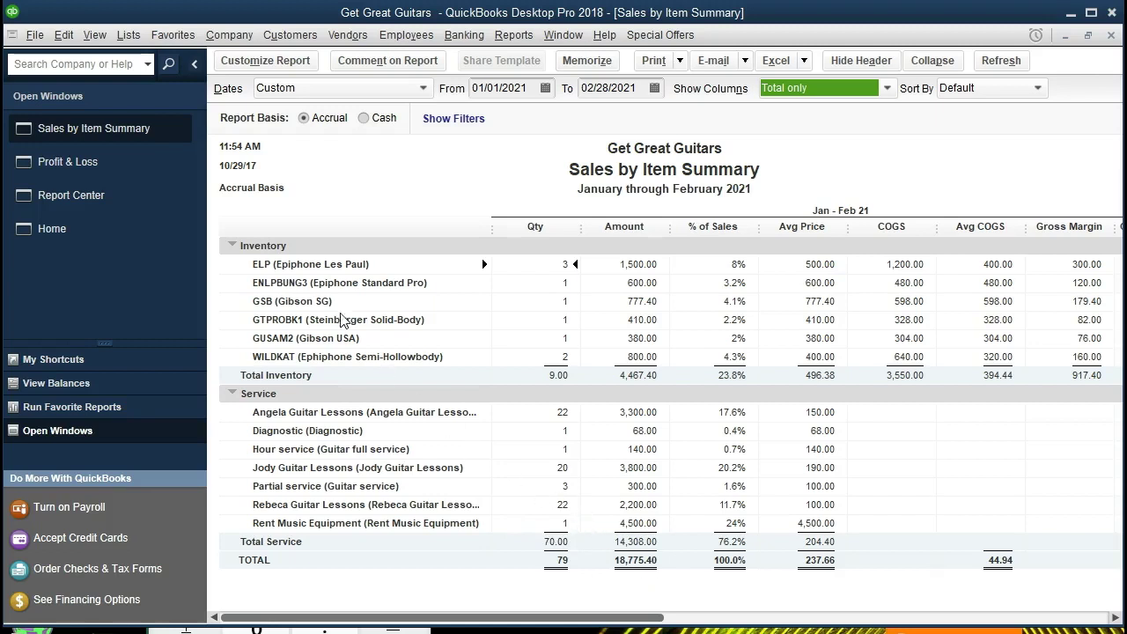
left_click(148, 169)
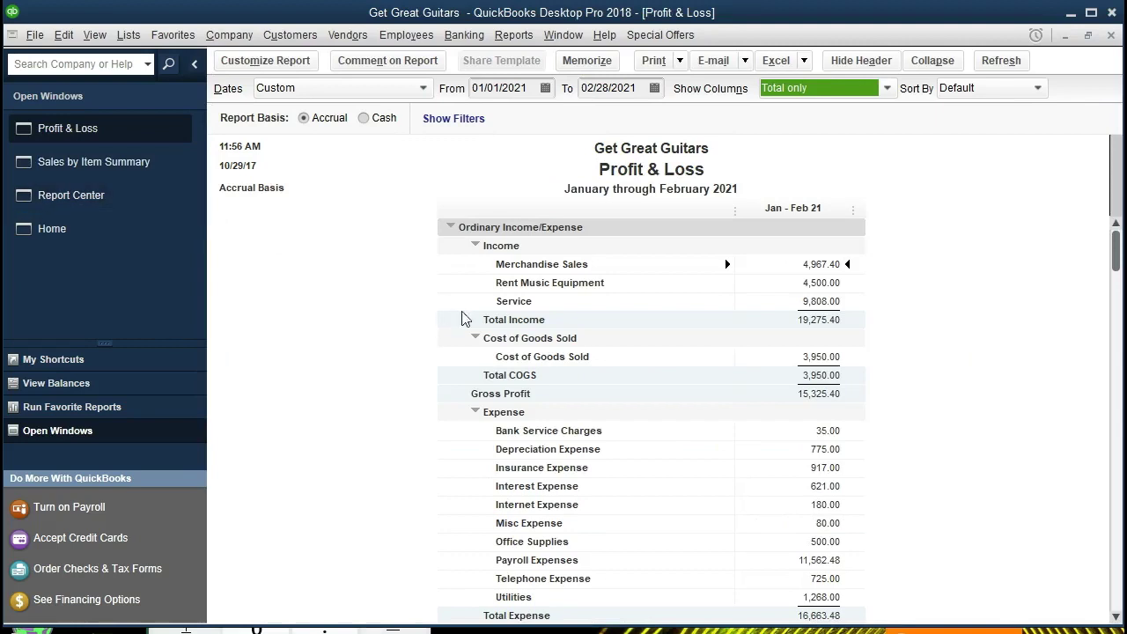
- Zoom into Merchandise Sales transactions through 03/01/2021 to find the -500.00 sales tax journal entry
double_click(760, 262)
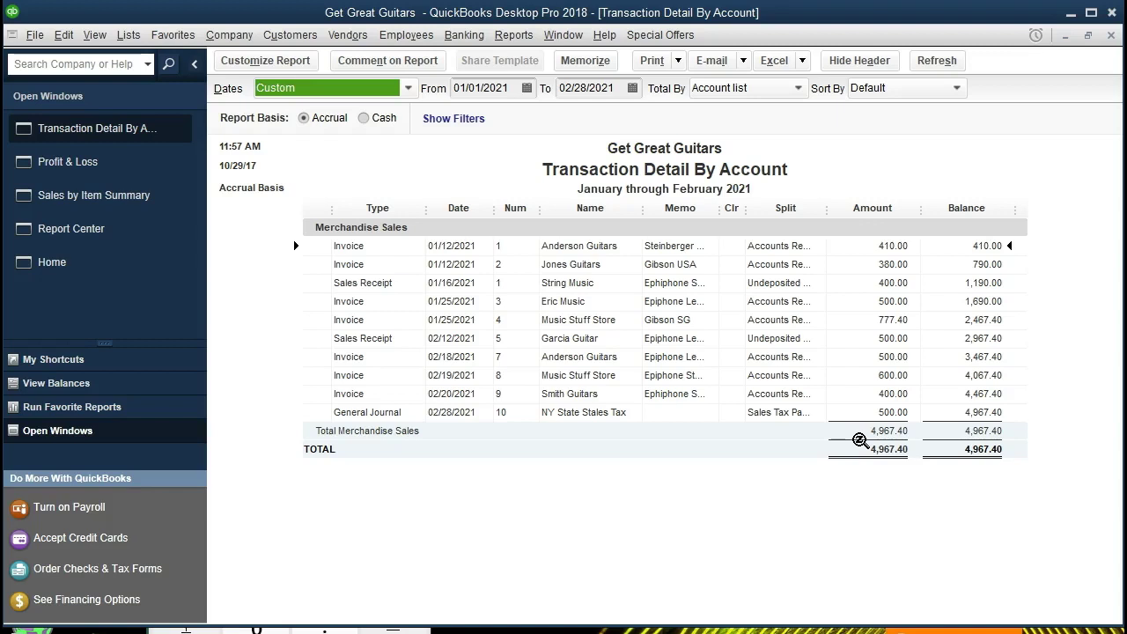
key("Tab")
key("Tab")
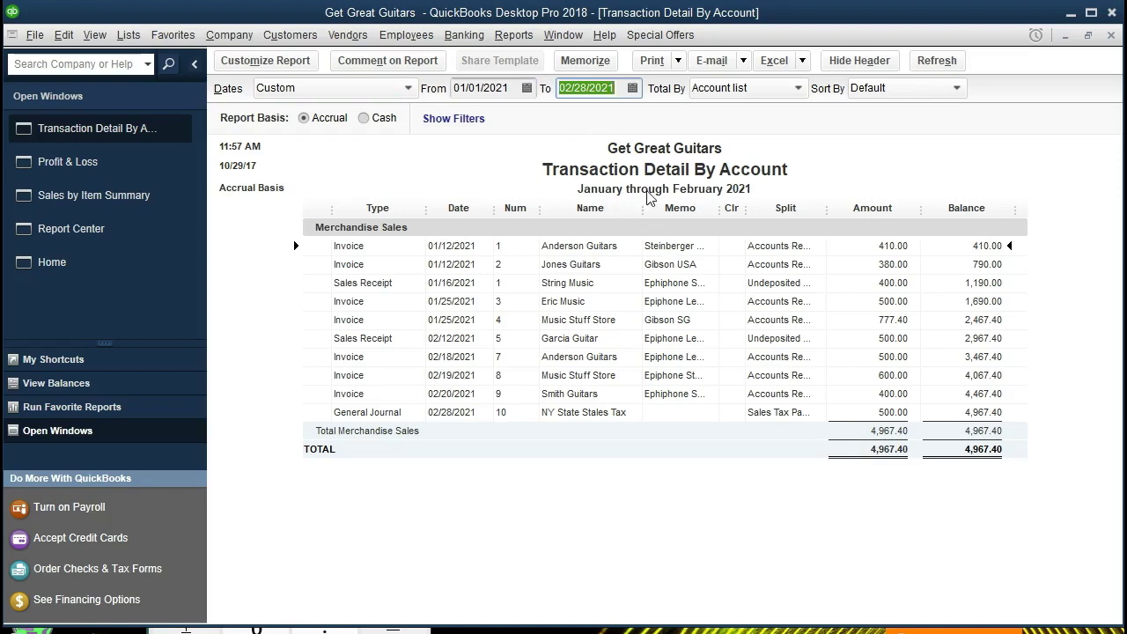
key("plus")
left_click(606, 515)
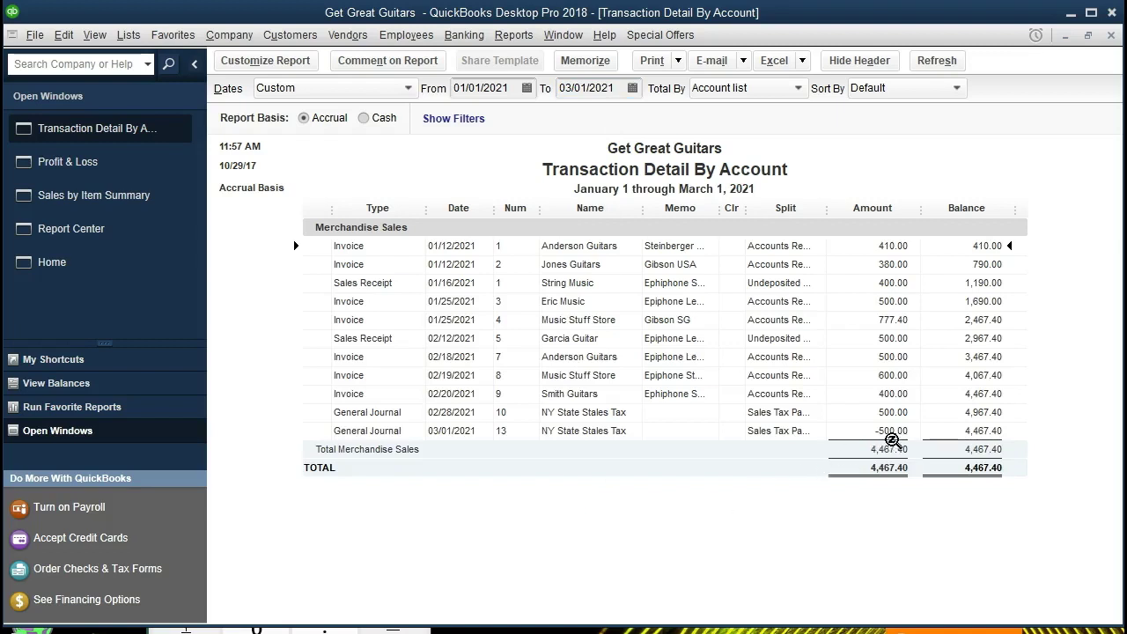
left_click(891, 430)
left_click(894, 412)
left_click(899, 431)
- Extend Profit & Loss to 03/01/2021, giving Total Income of 18,775.40
left_click(1111, 37)
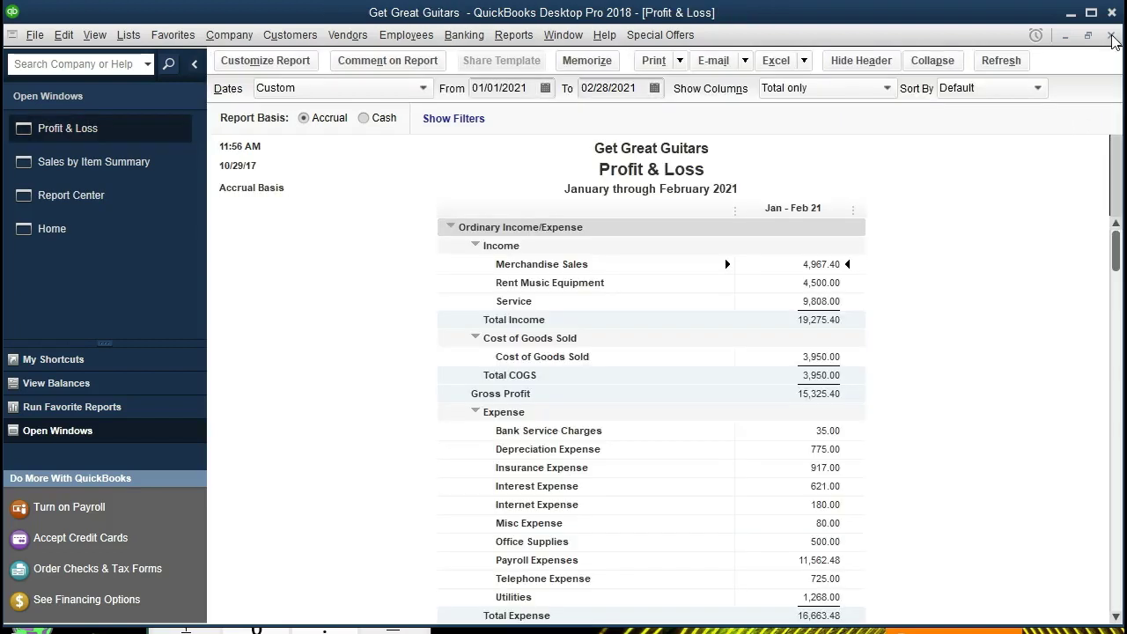
left_click(612, 88)
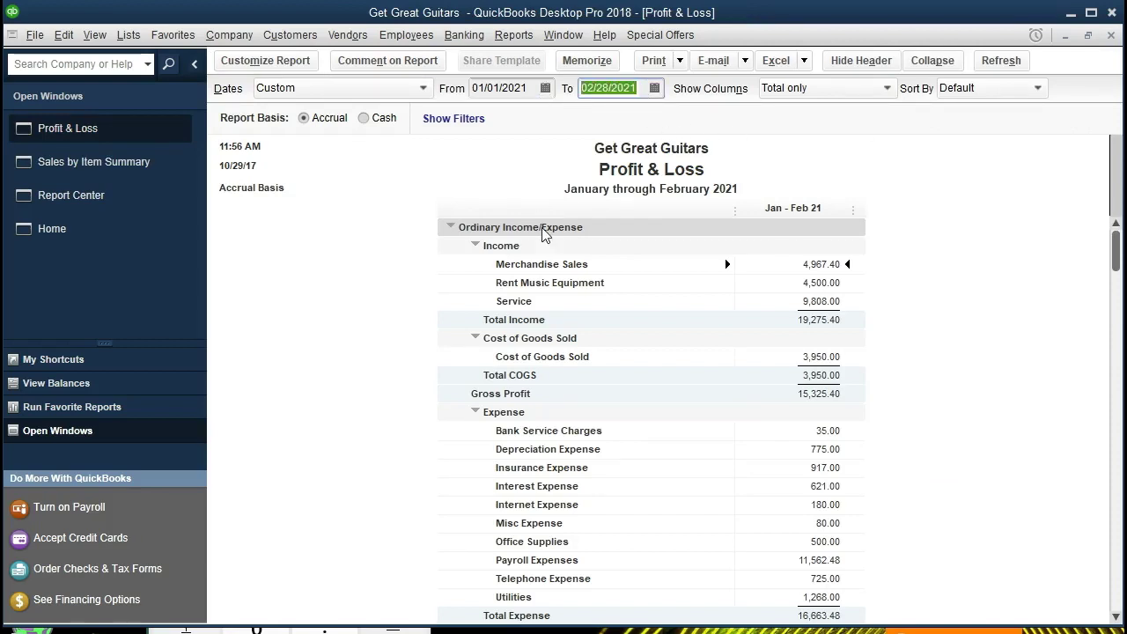
key("plus")
key("Tab")
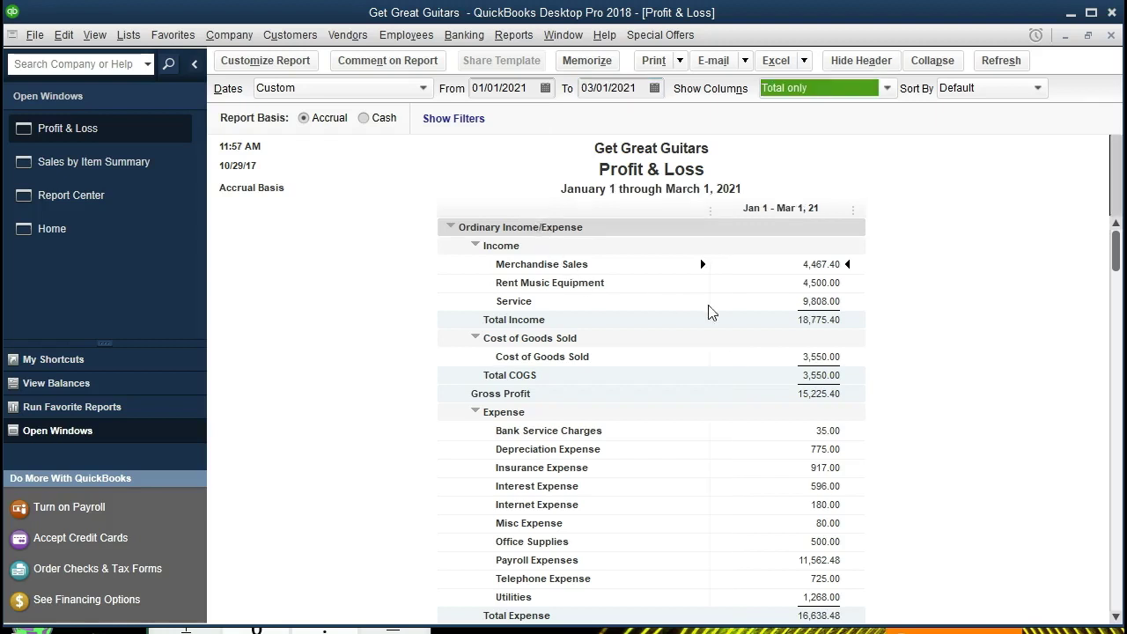
left_click(788, 322)
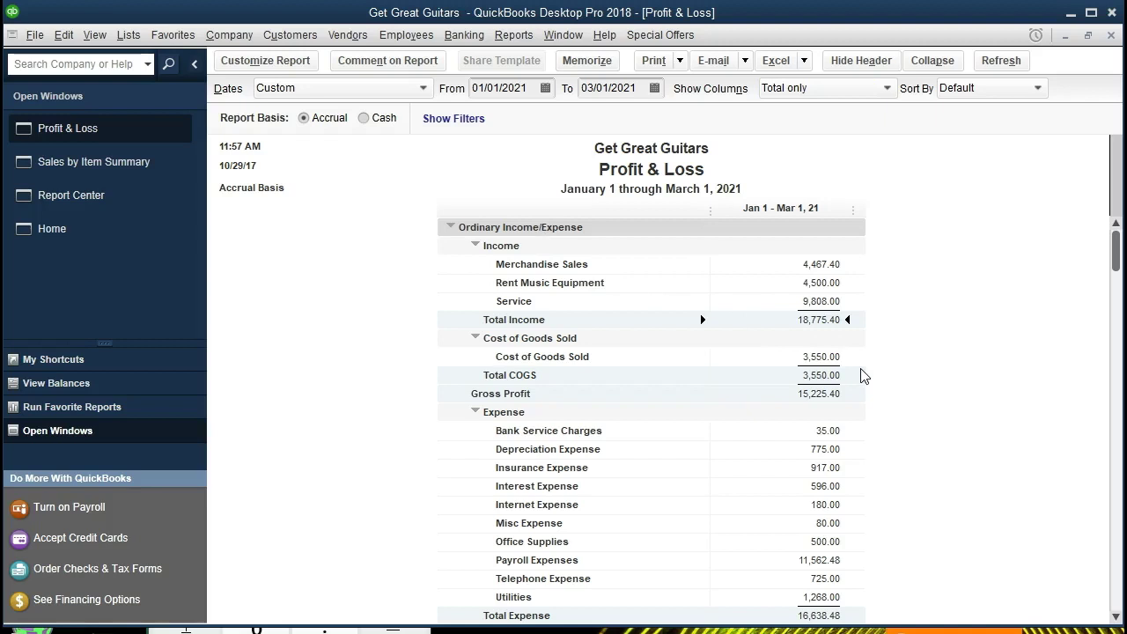
- Compare with Sales by Item Summary and bring that report to the front
left_click(131, 175)
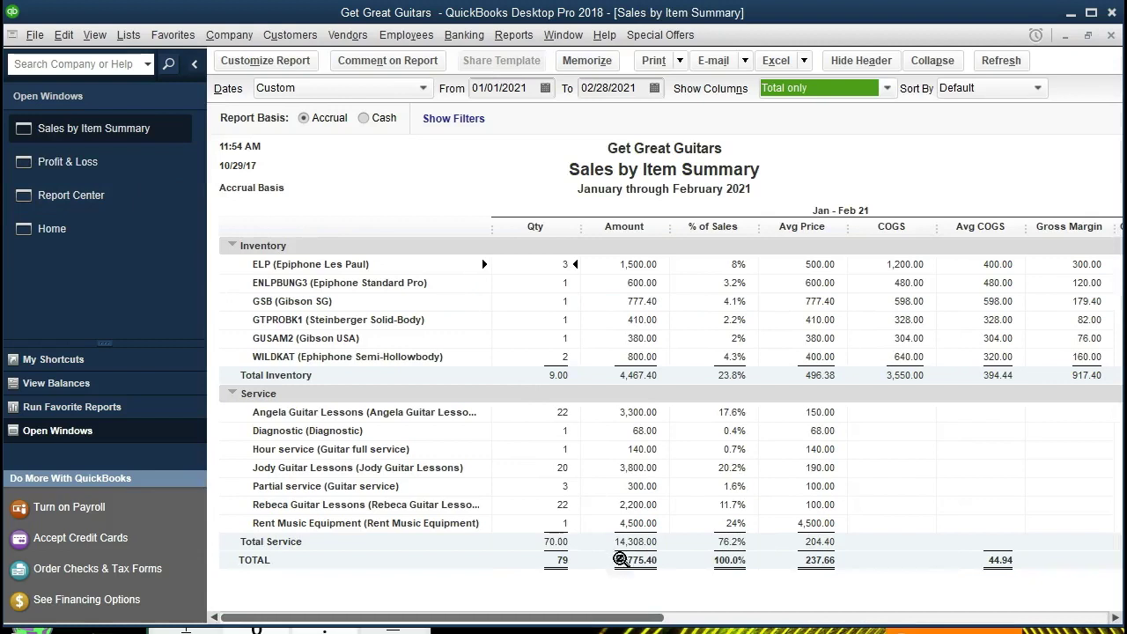
left_click(138, 175)
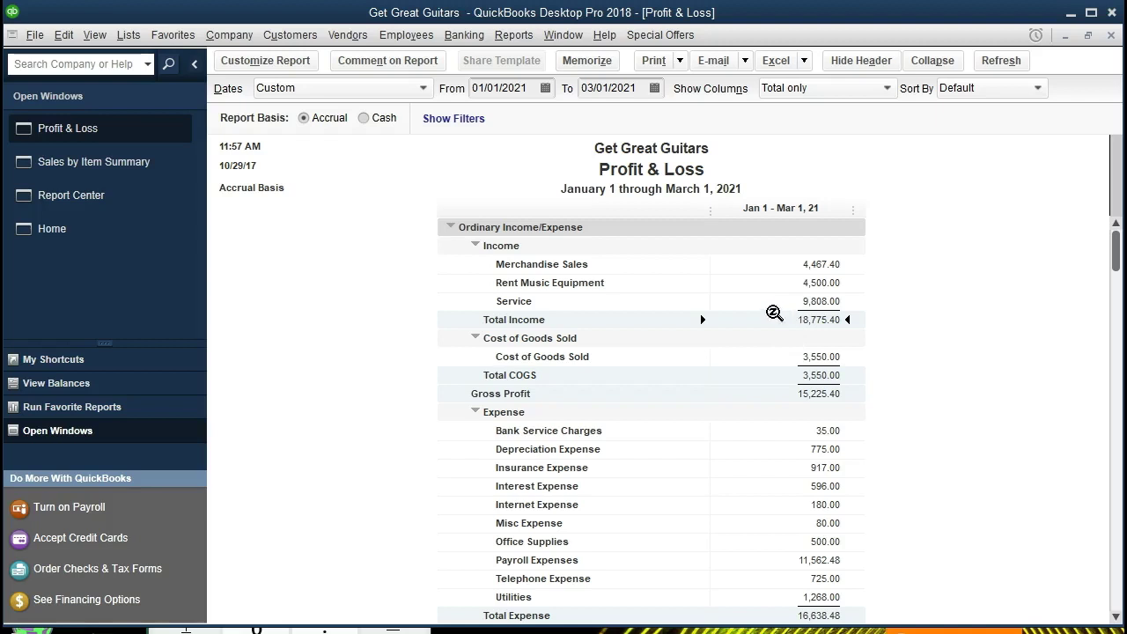
left_click(120, 165)
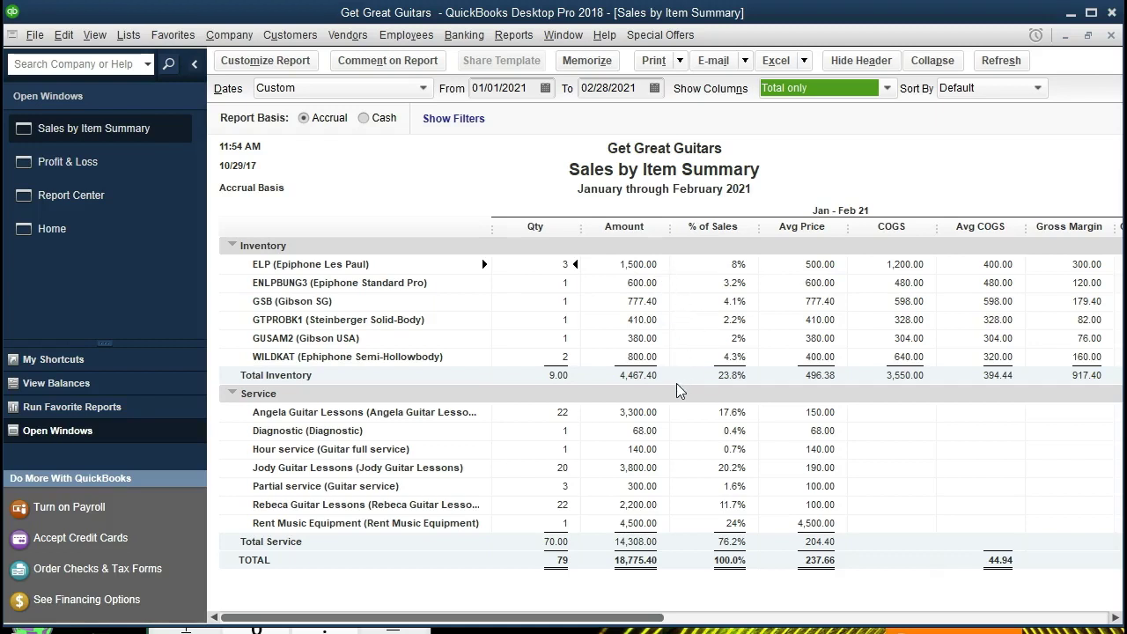
key("XF86Calculator")
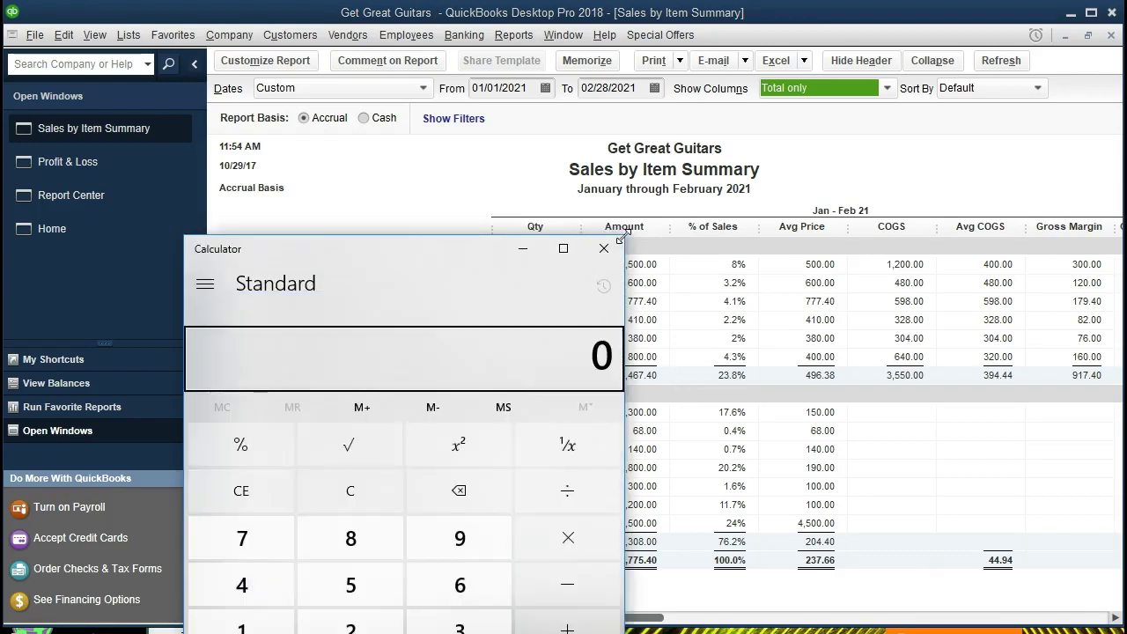
left_click_drag(622, 236, 482, 214)
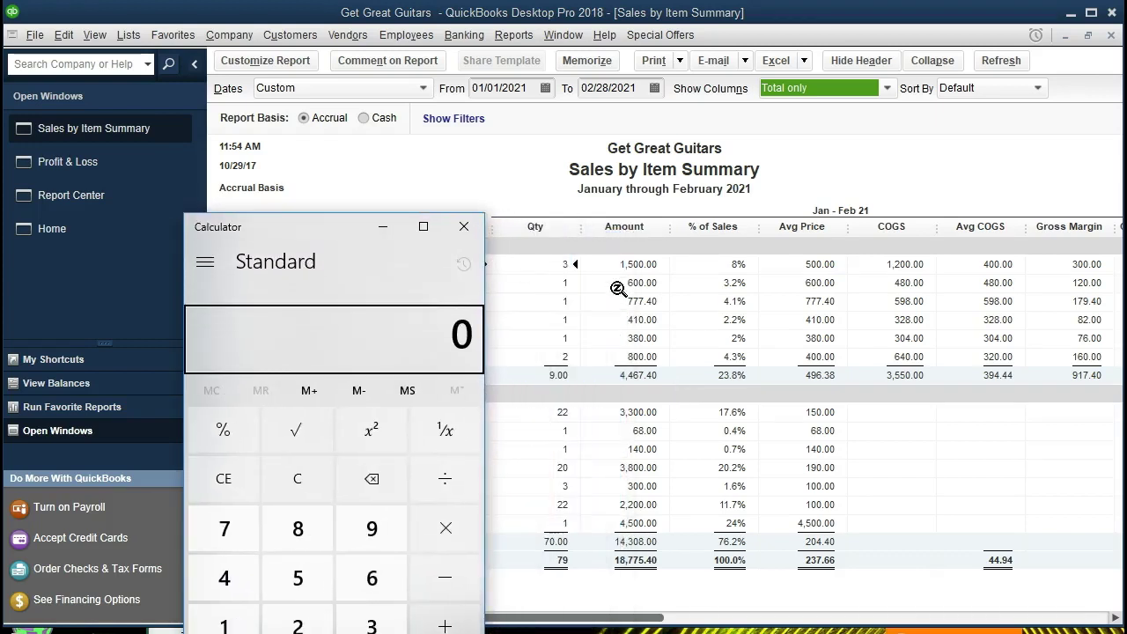
type("1500")
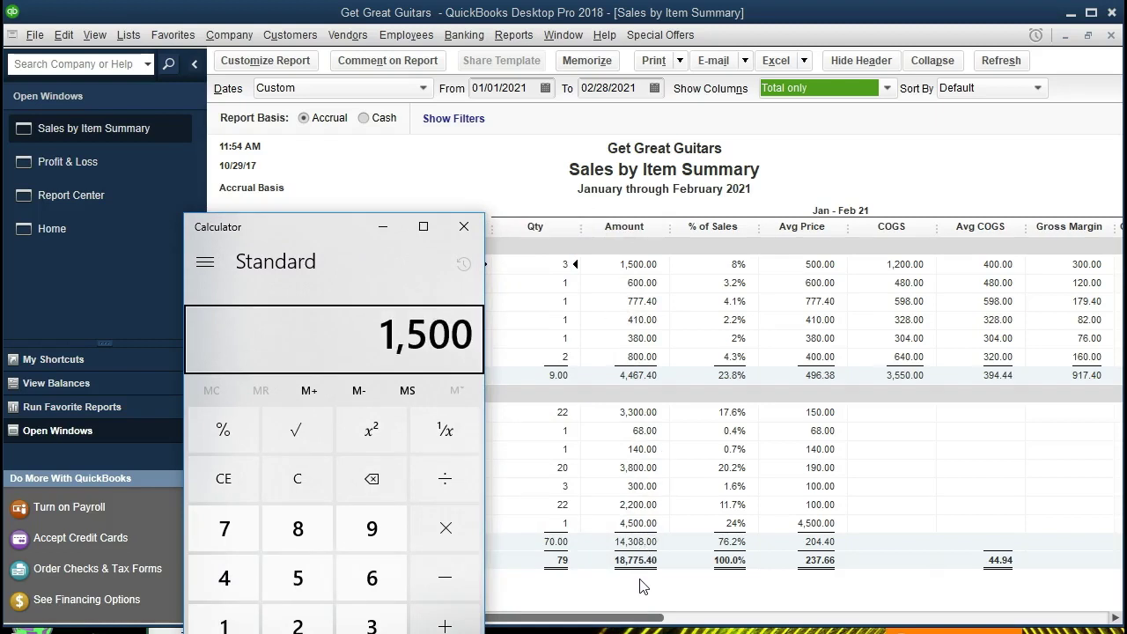
key("slash")
type("1")
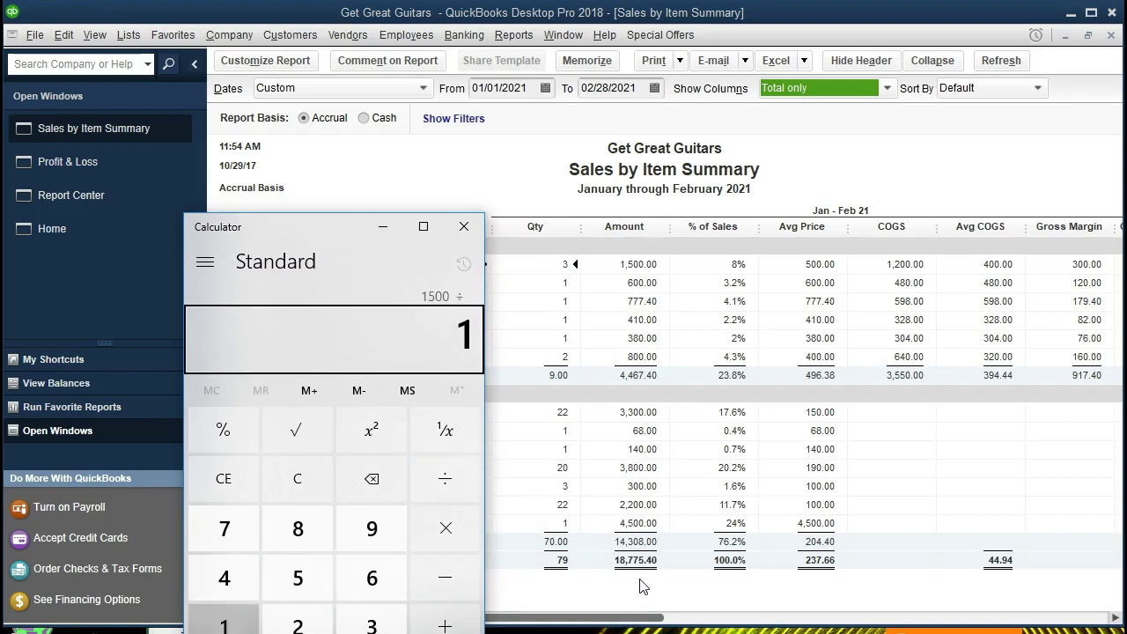
type("8775.4")
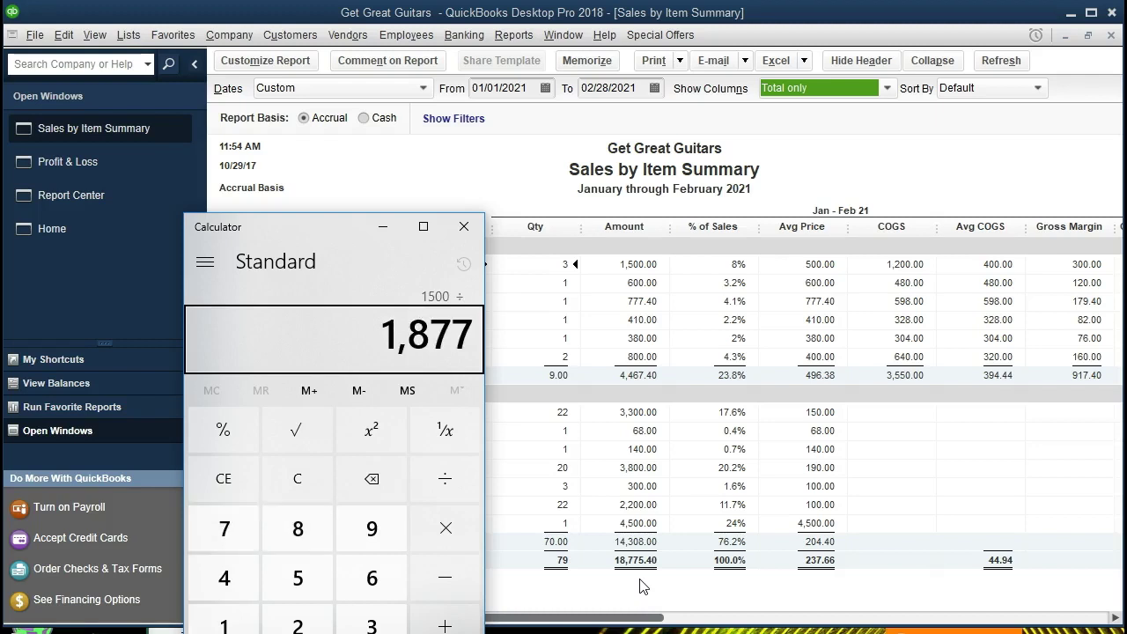
key("Return")
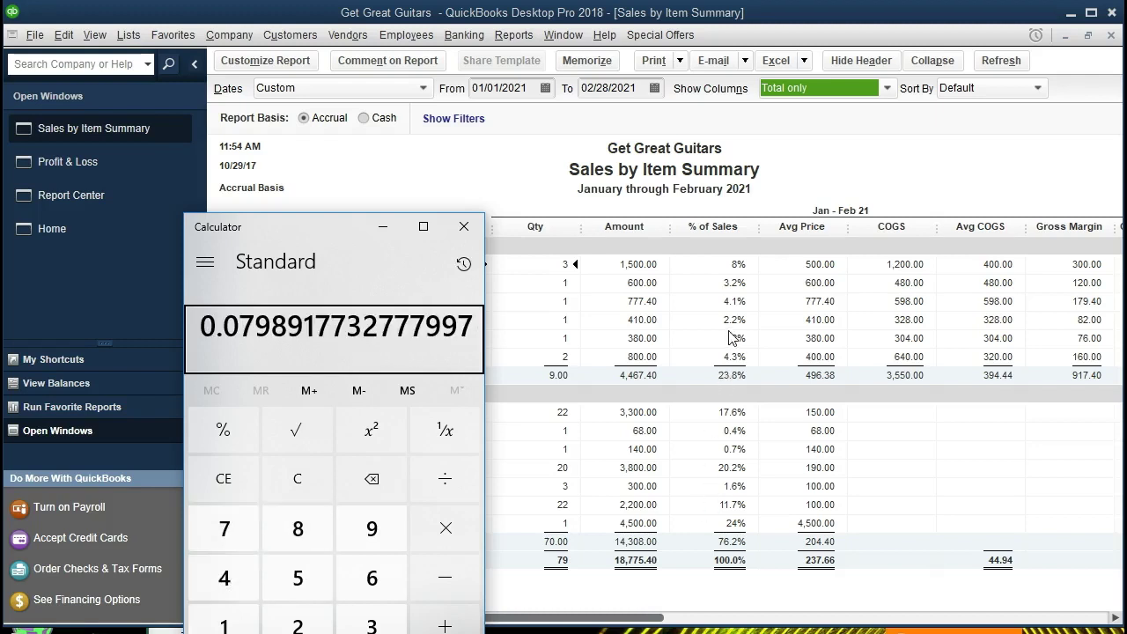
left_click(445, 532)
type("100")
key("Return")
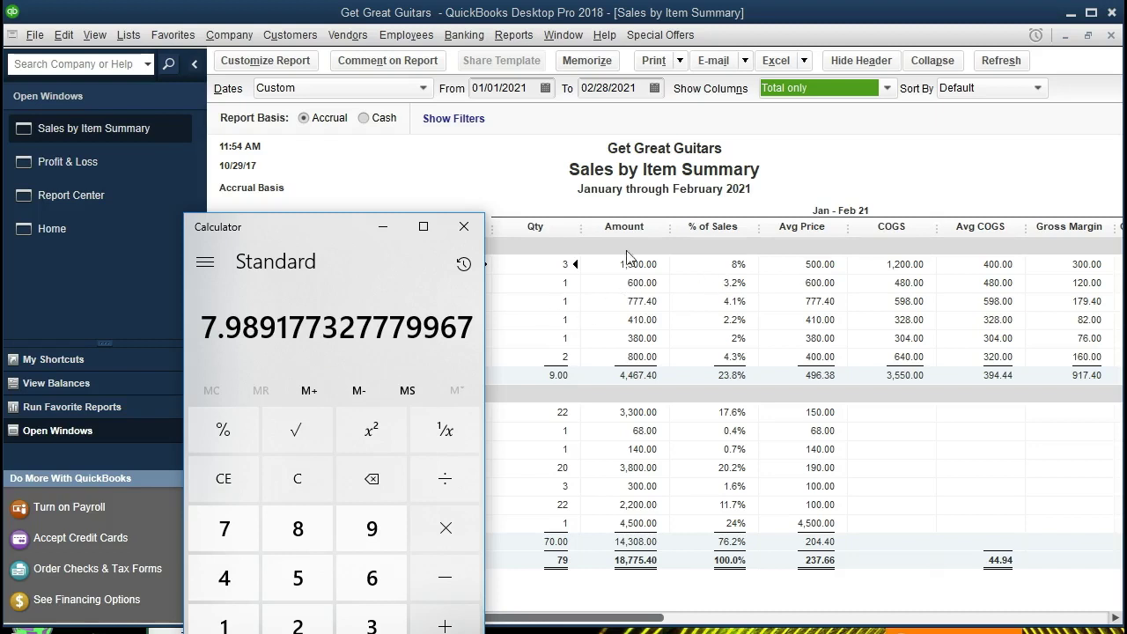
left_click(464, 227)
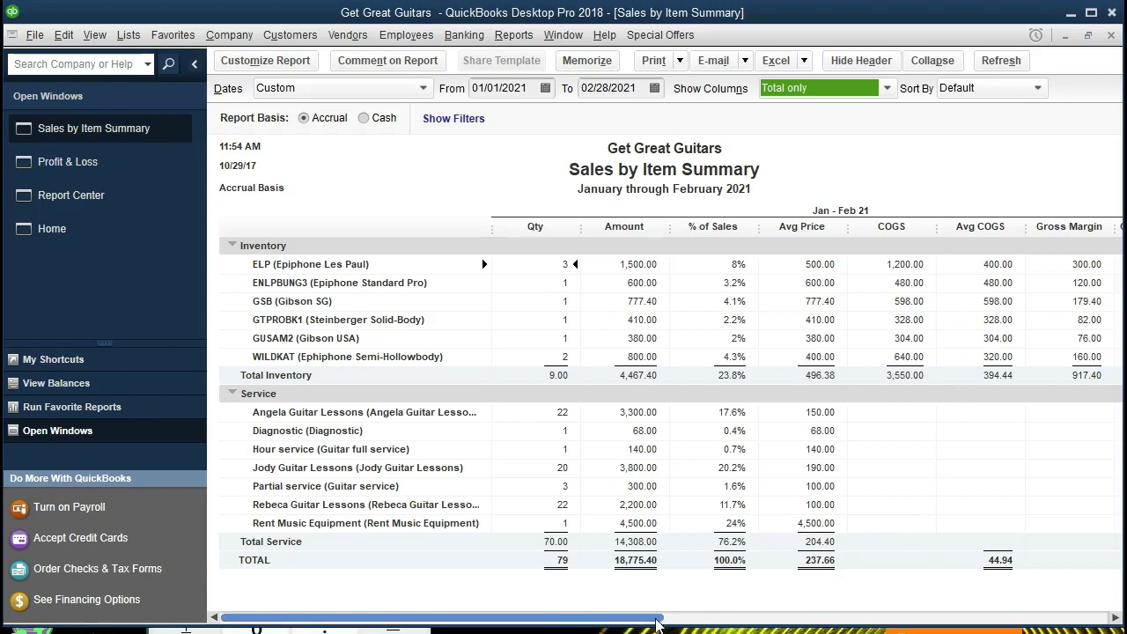
- Scroll the January–February 2021 Sales by Item Summary sideways to review its columns
left_click_drag(660, 617, 1101, 621)
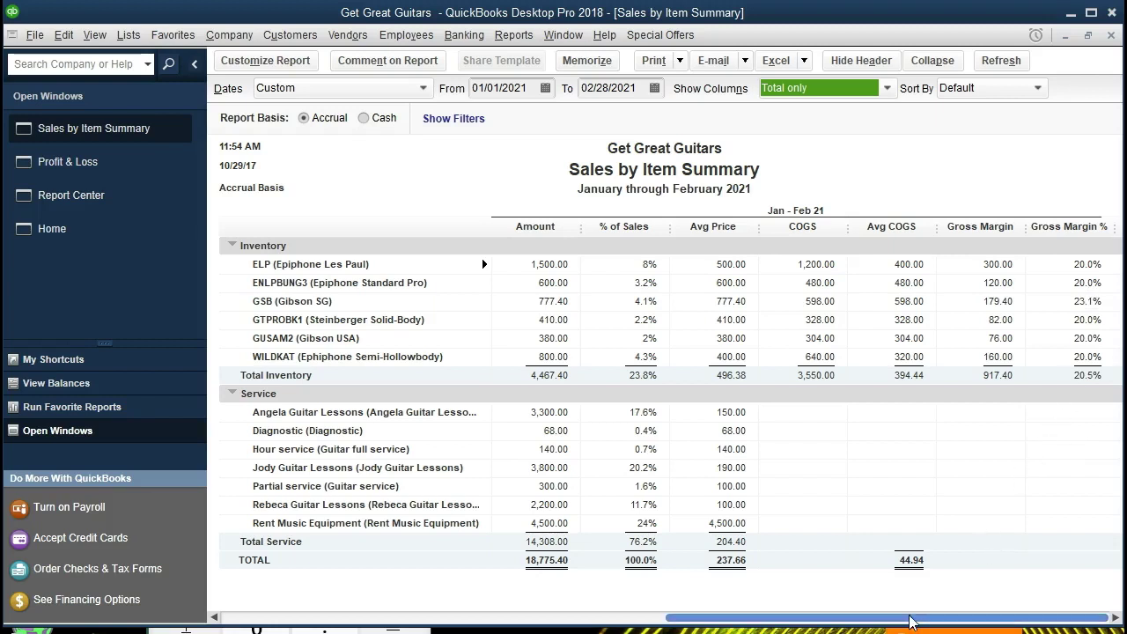
left_click_drag(910, 622, 465, 622)
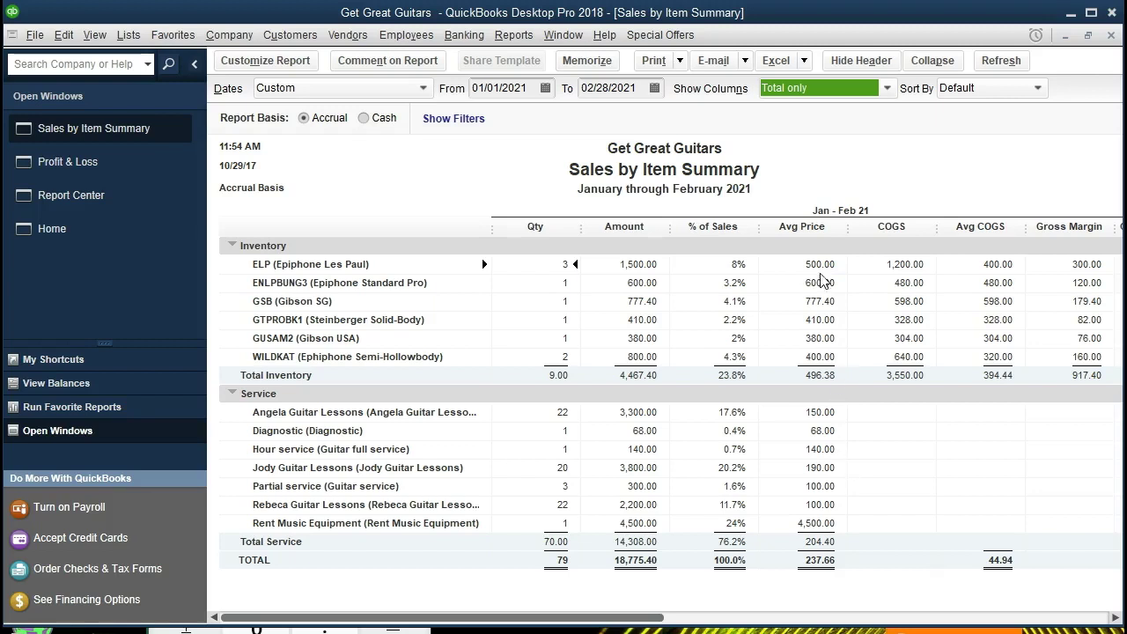
- Export the report as a new worksheet into the existing Section 4 Reports workbook
left_click(805, 61)
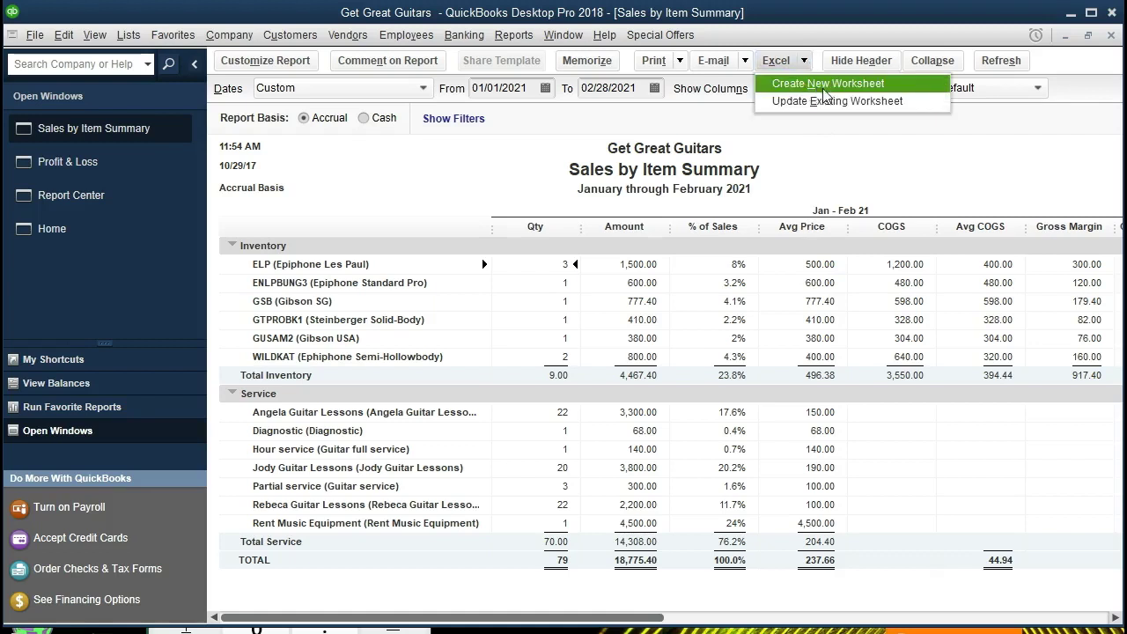
left_click(891, 84)
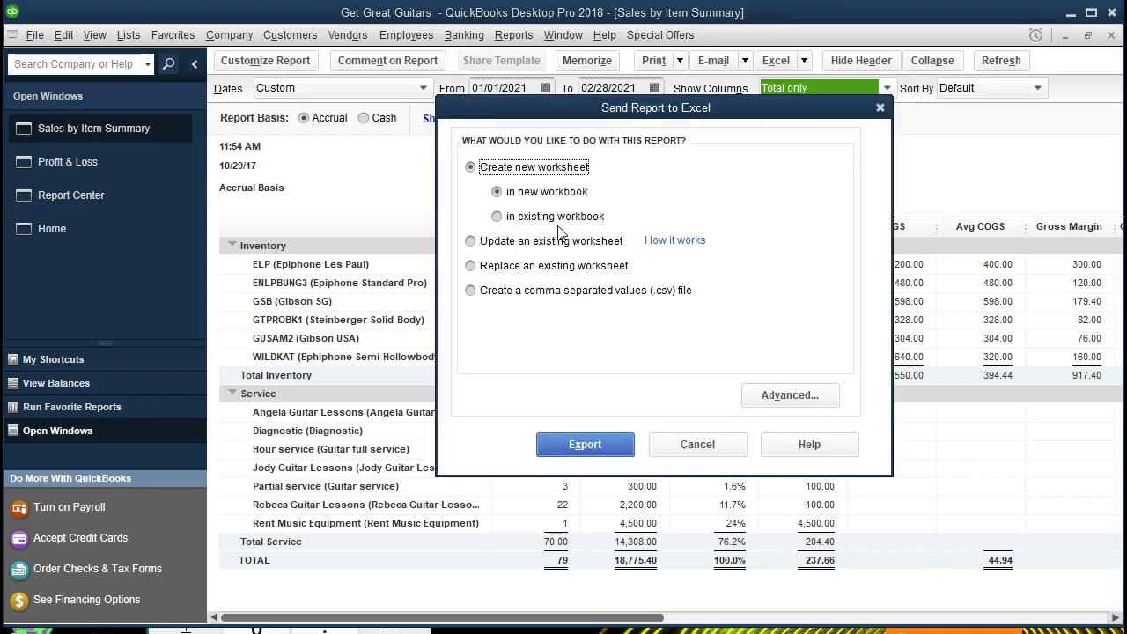
left_click(498, 217)
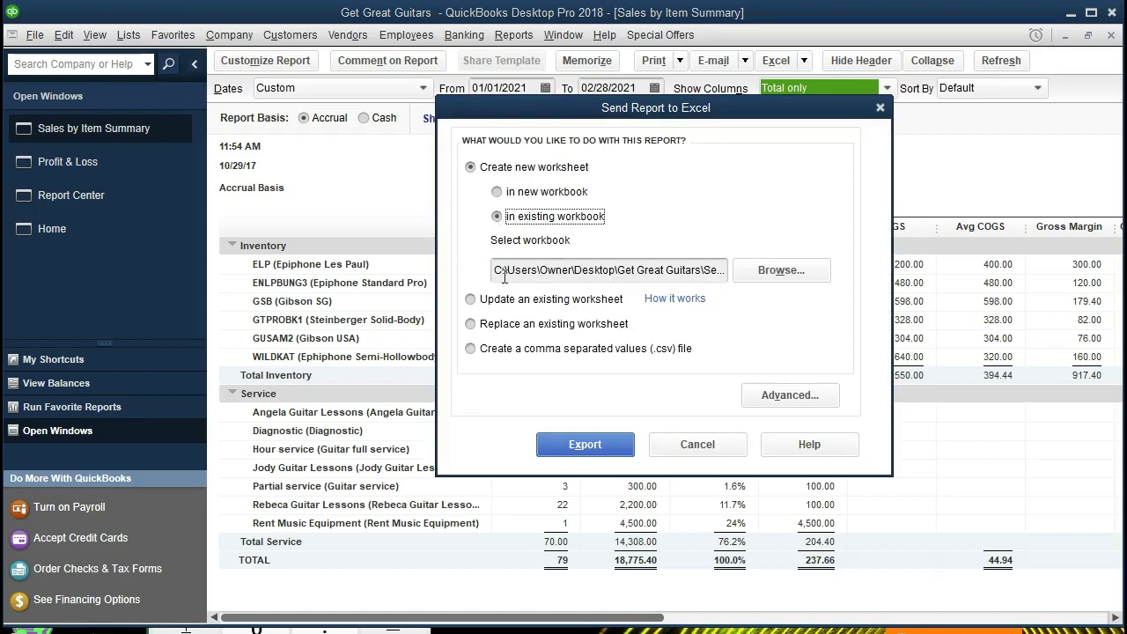
left_click(780, 270)
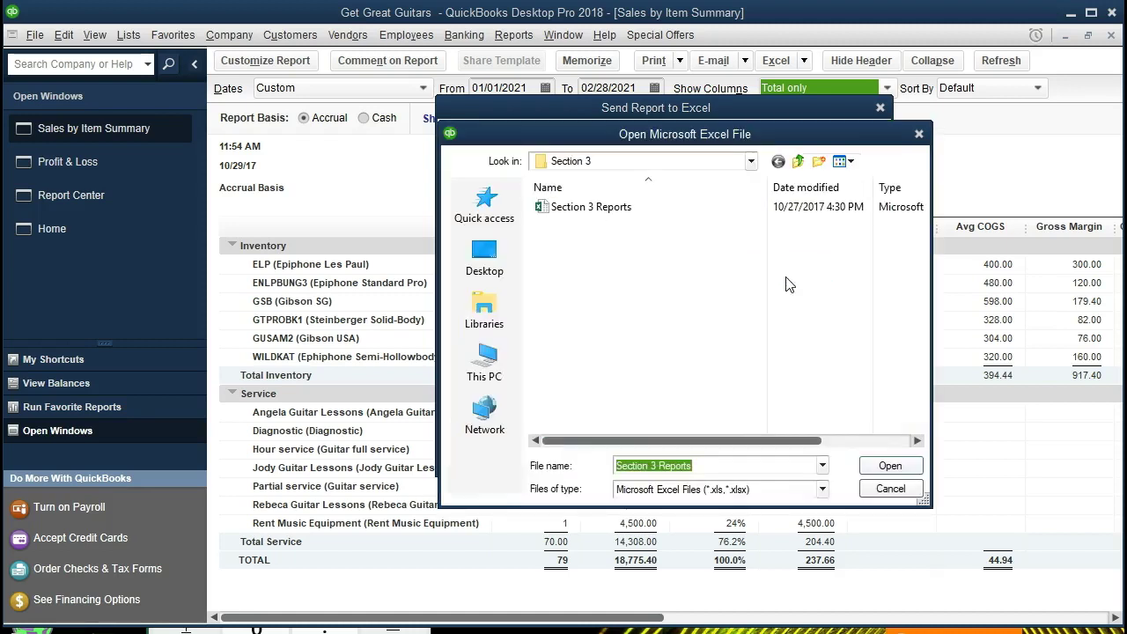
left_click(751, 163)
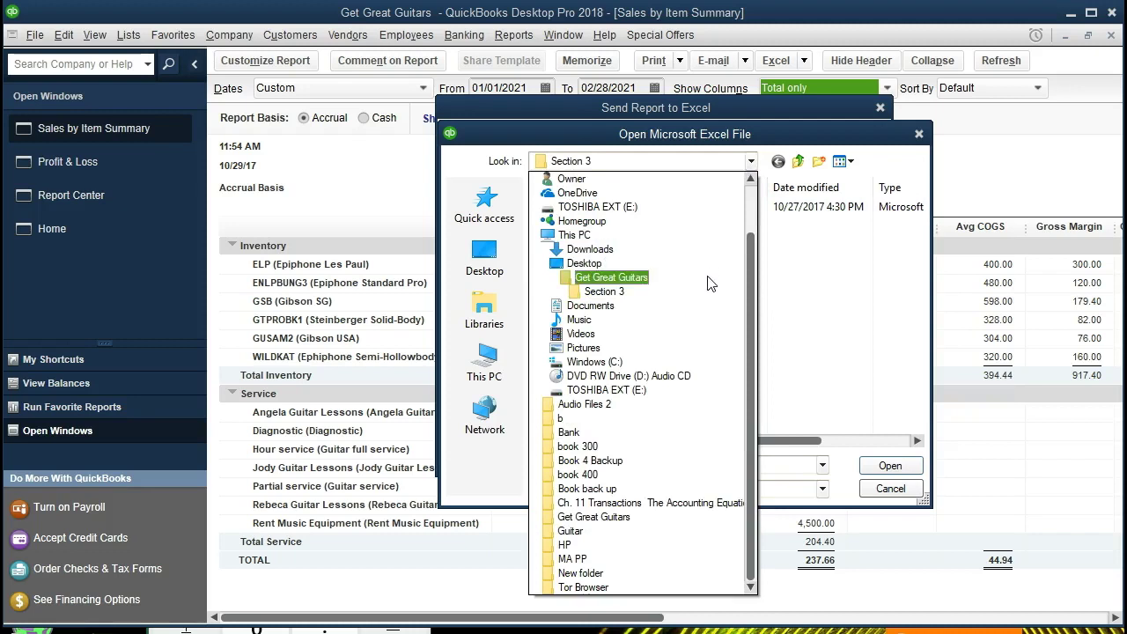
left_click(712, 283)
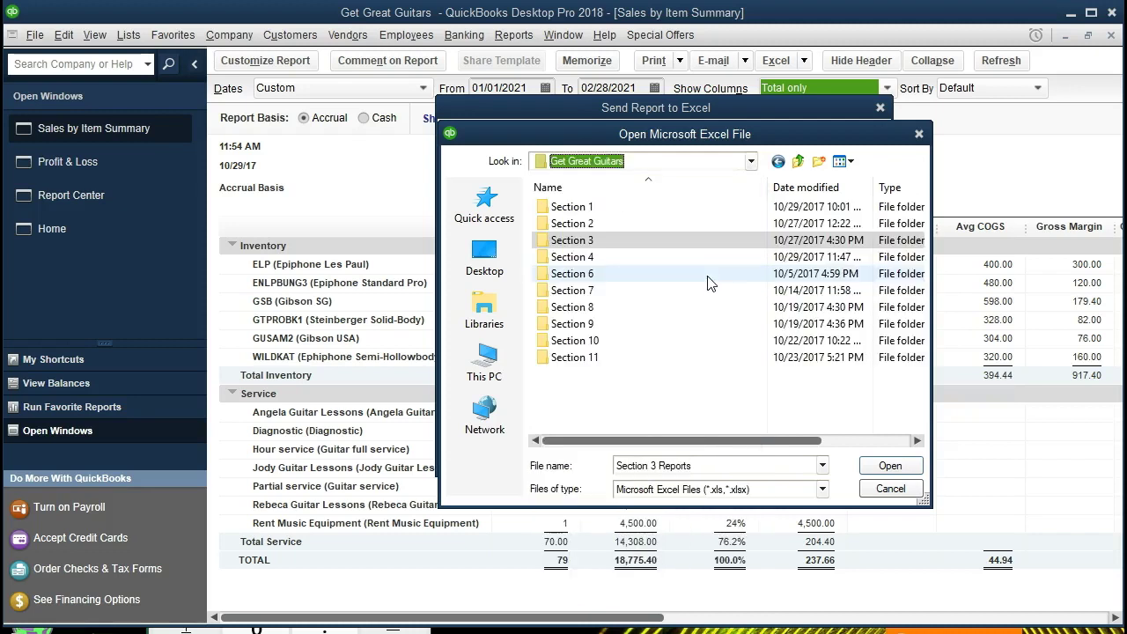
double_click(586, 261)
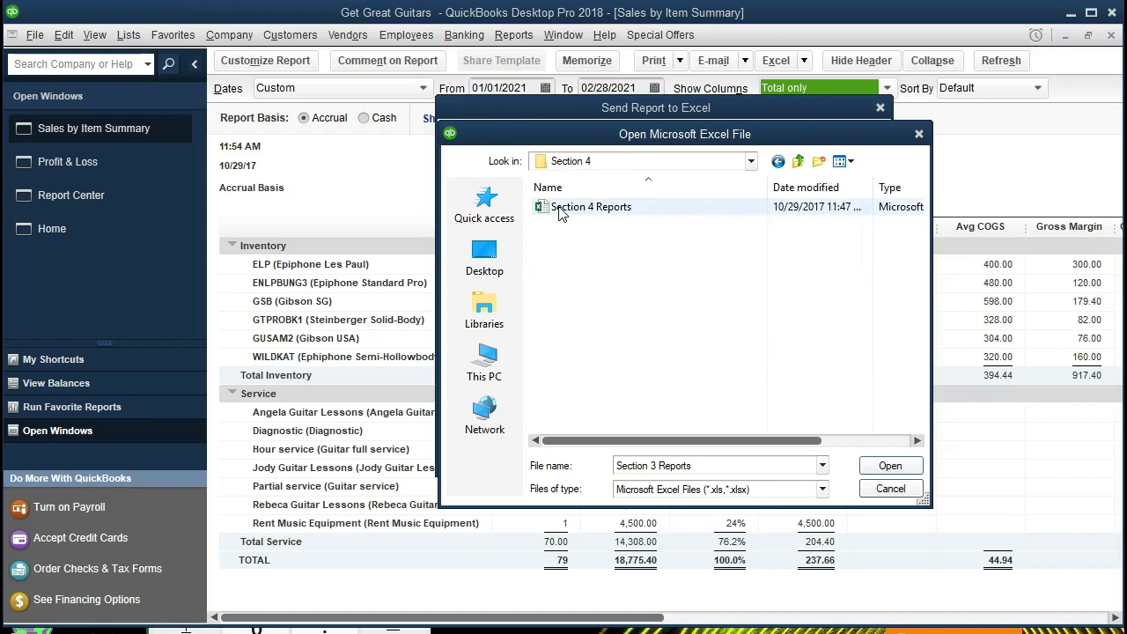
left_click(562, 212)
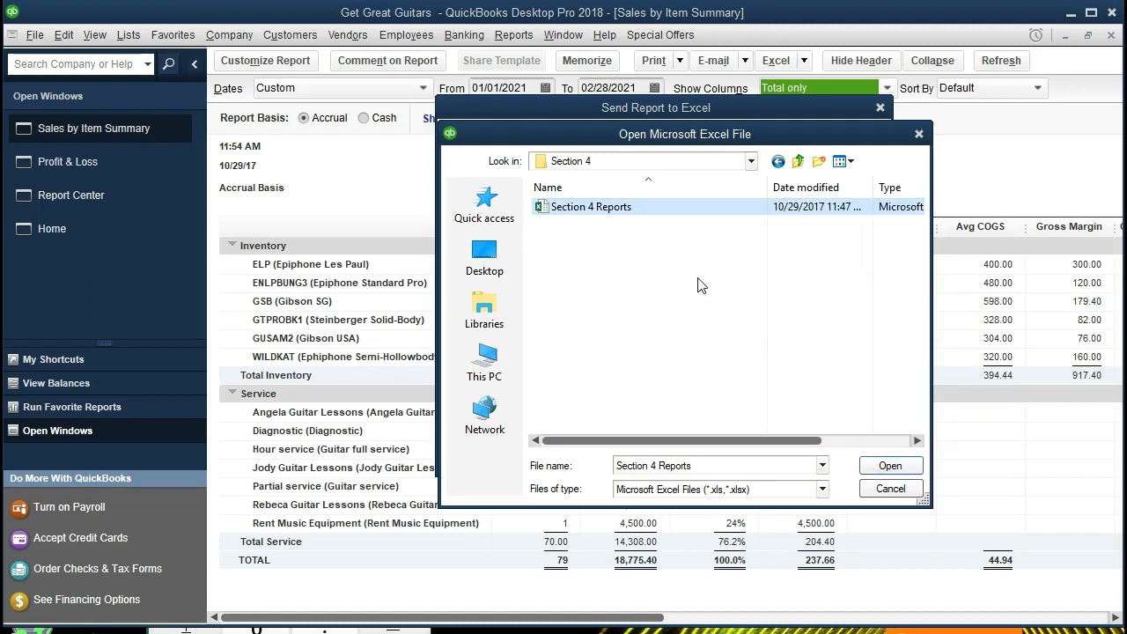
double_click(621, 209)
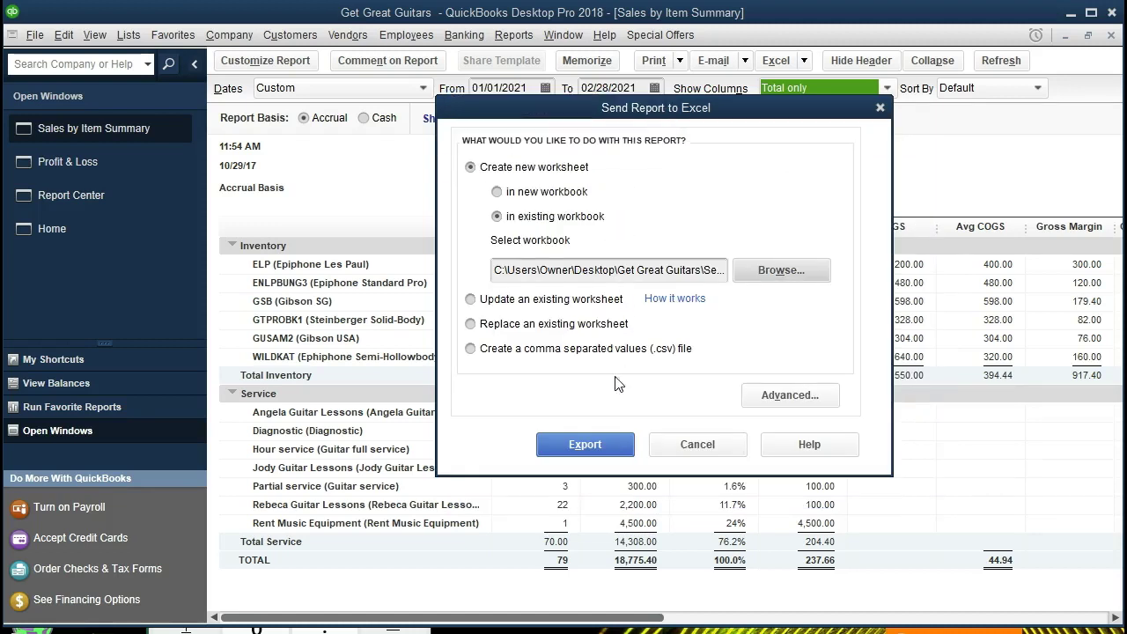
left_click(603, 442)
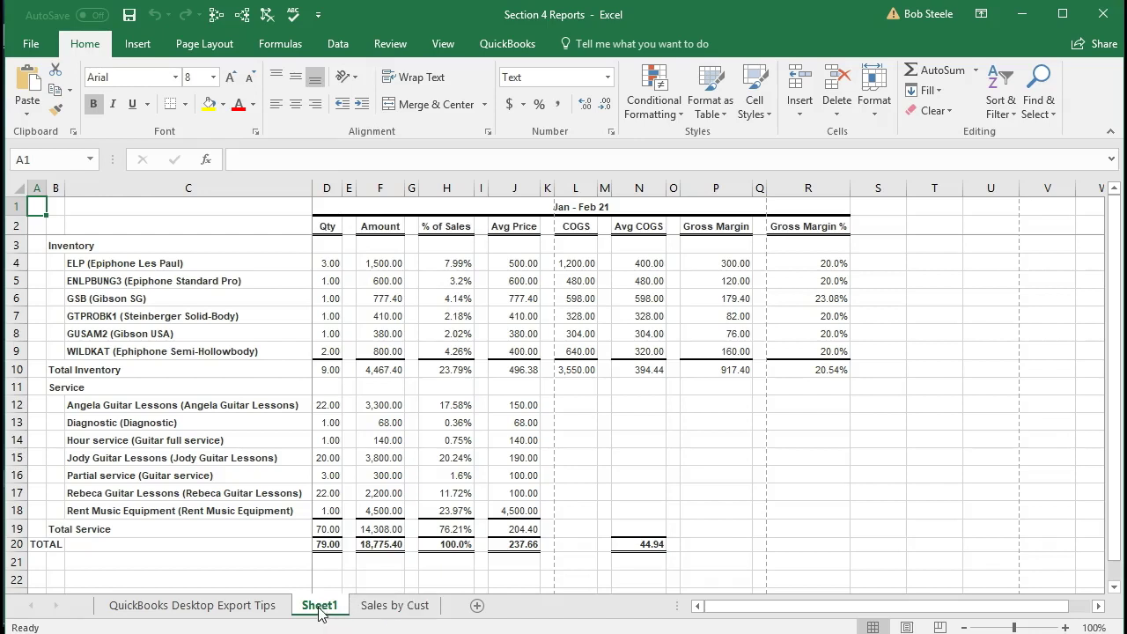
- Move the exported sheet after Sales by Cust and rename it 'Sales by item'
left_click_drag(319, 613, 447, 623)
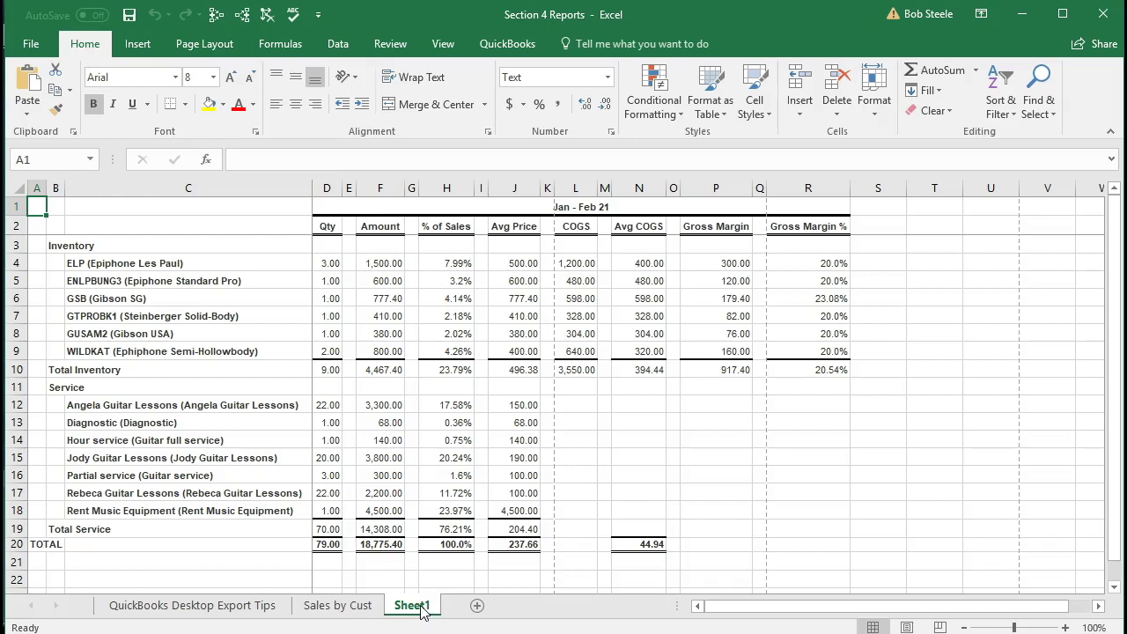
double_click(421, 608)
key("Return")
type("Sale")
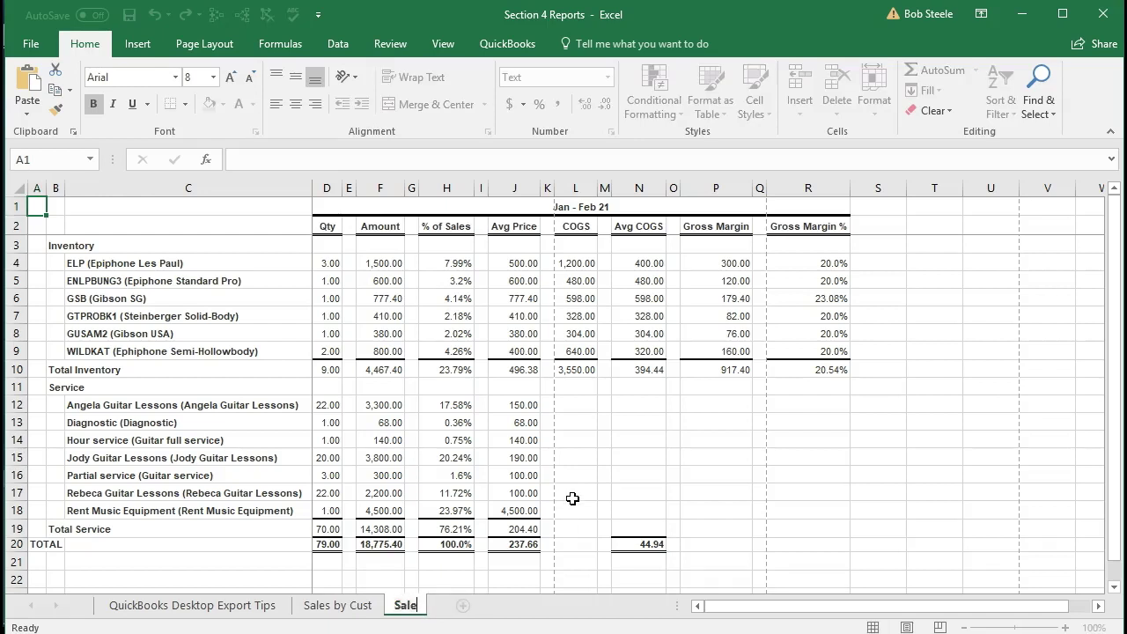
type("s by item")
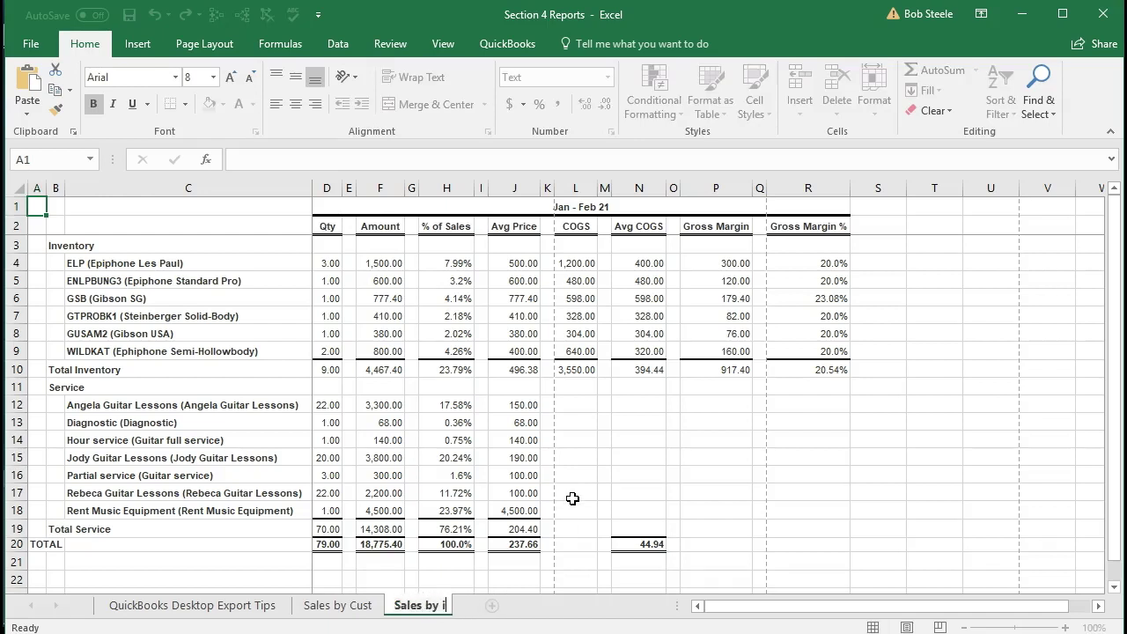
left_click(572, 498)
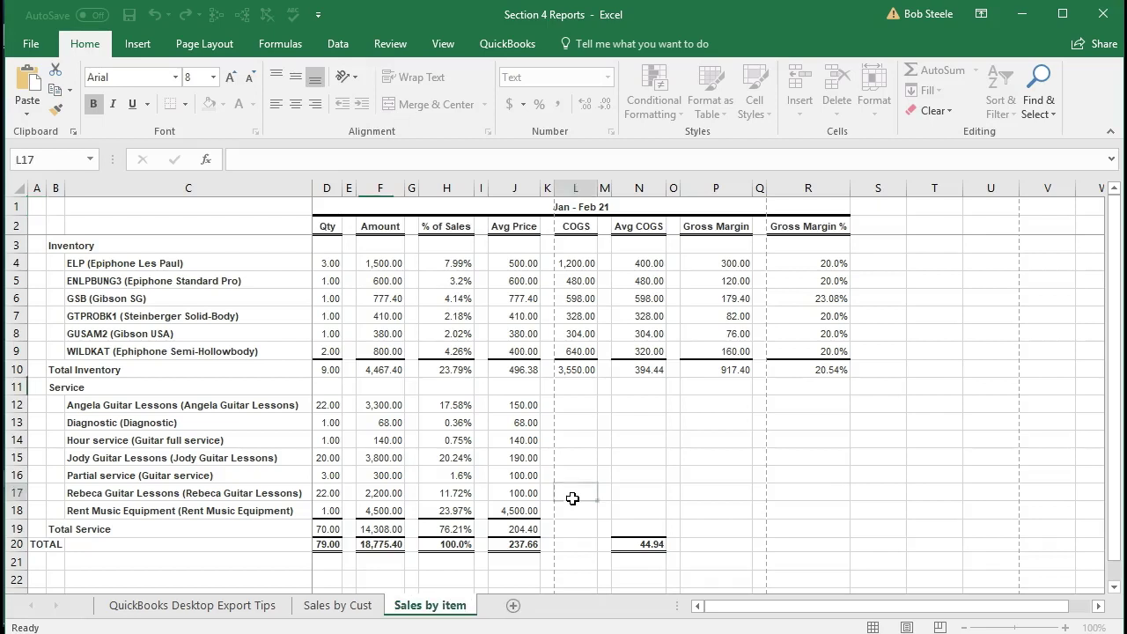
- Display the sheet in Page Layout view, showing the report across 3 pages
left_click(442, 45)
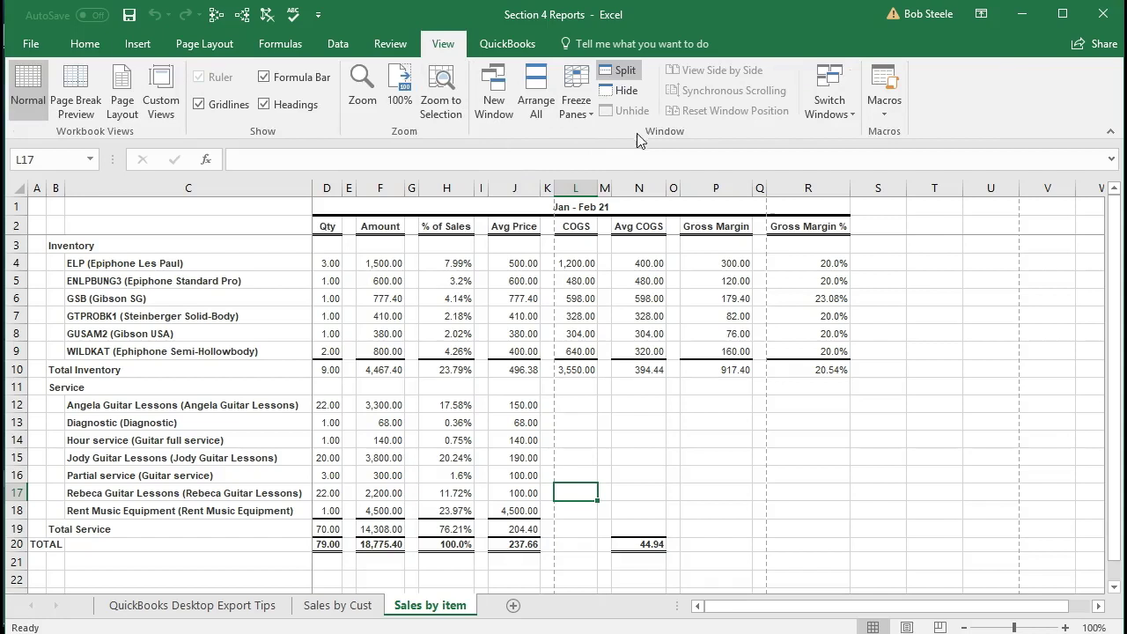
left_click(627, 72)
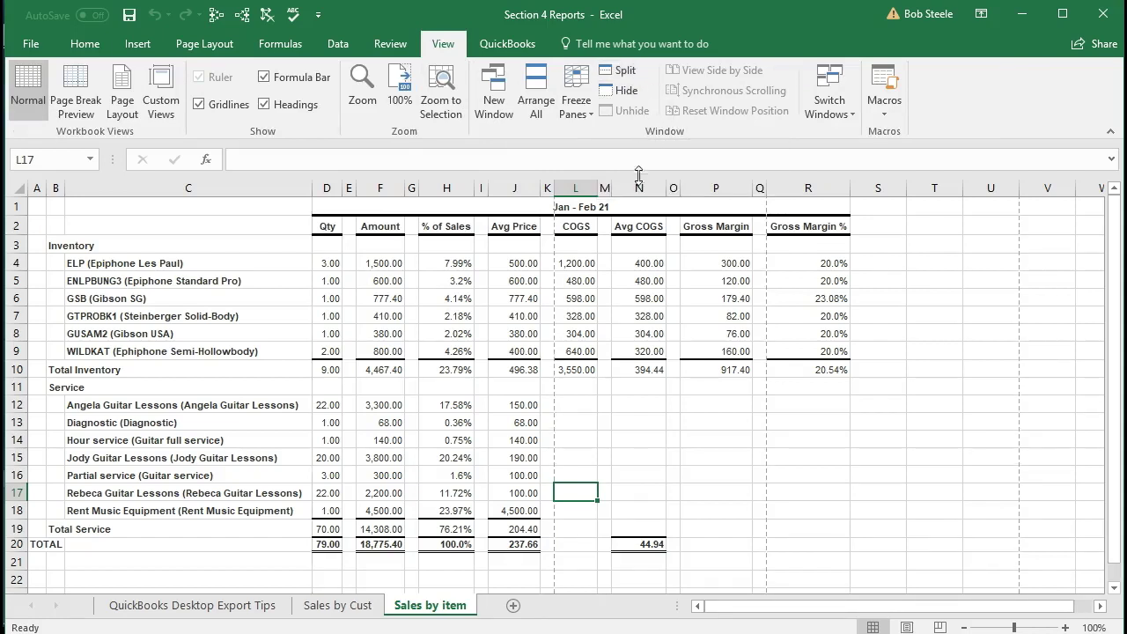
left_click(908, 627)
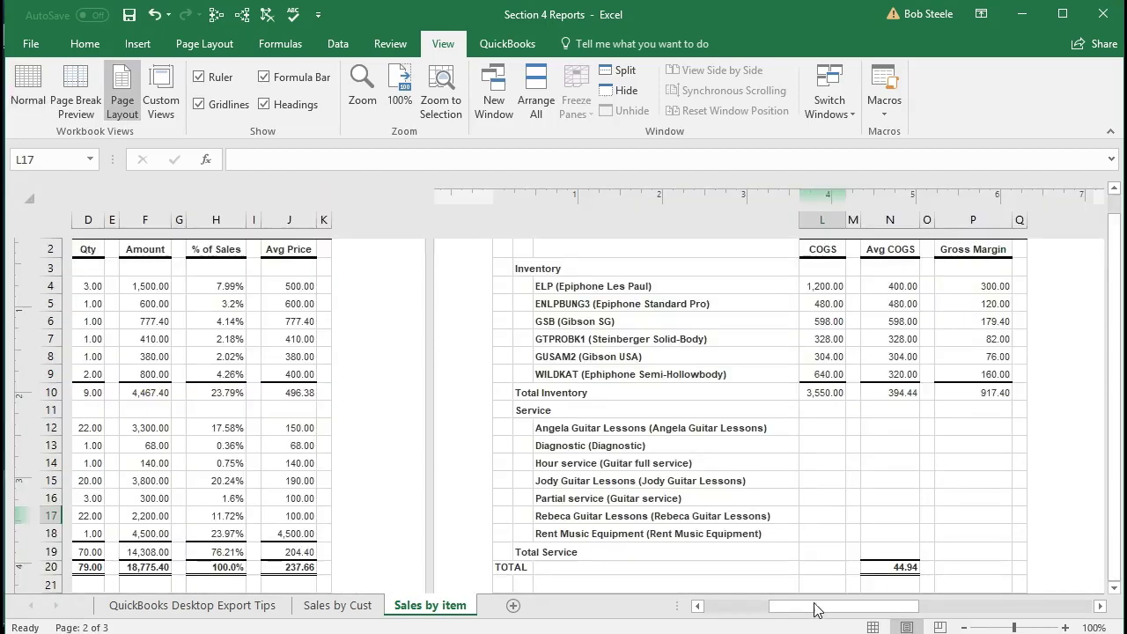
left_click_drag(817, 609, 751, 609)
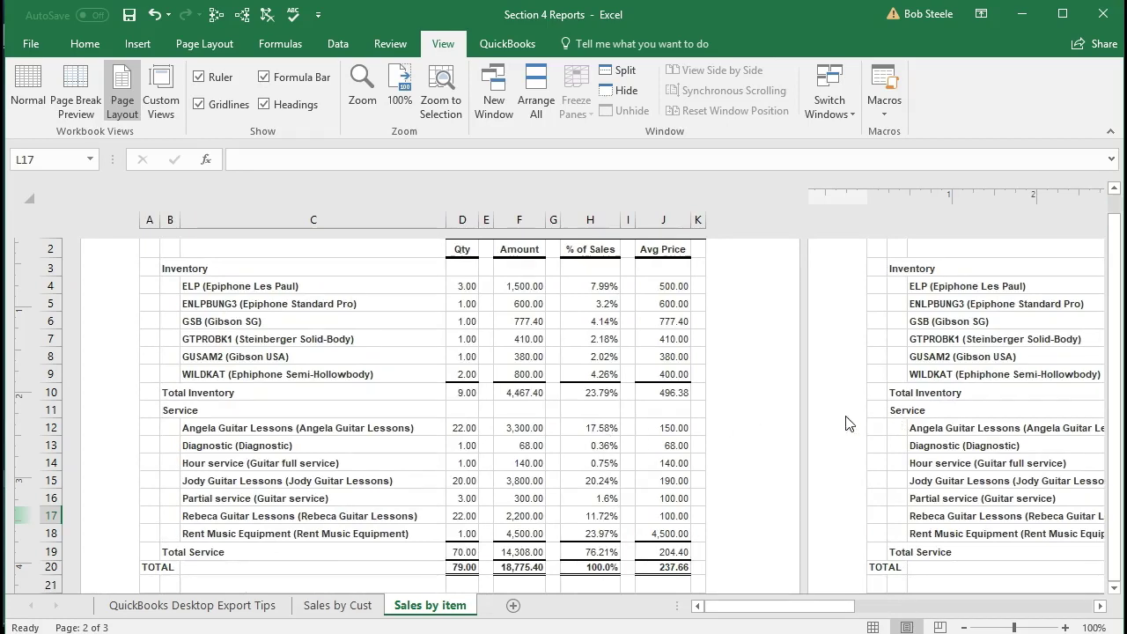
- Return the Sales by item sheet to Normal view and bring up the Page Layout ribbon options
scroll(634, 422, "up", 2)
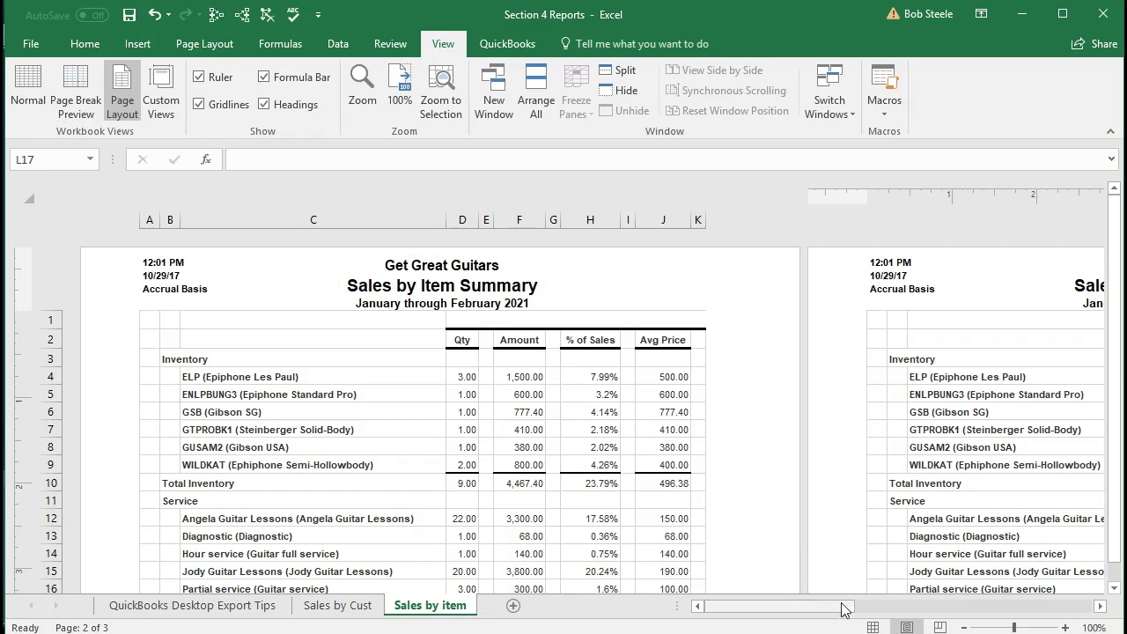
left_click(872, 627)
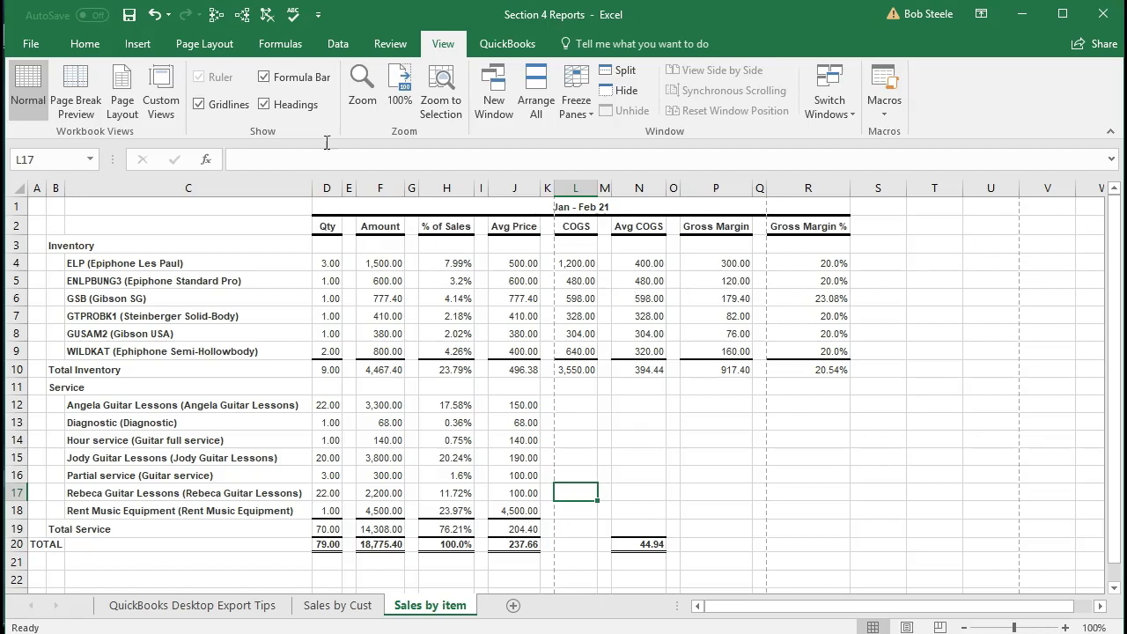
left_click(202, 49)
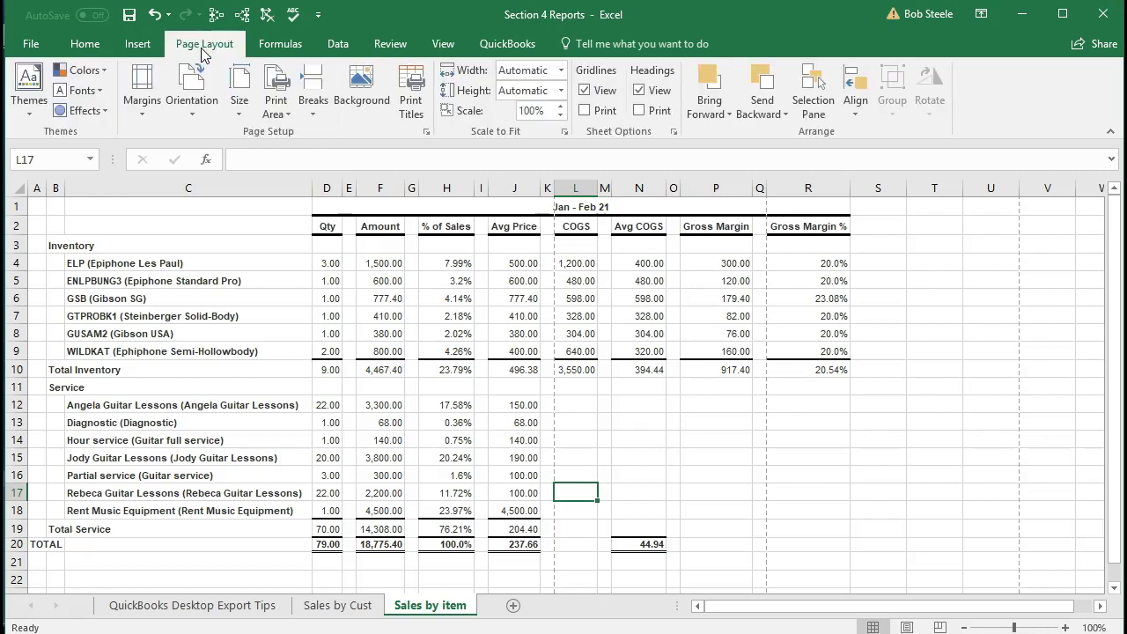
- Set the Sales by item sheet to landscape, check its page breaks, then return to Normal view
left_click(200, 107)
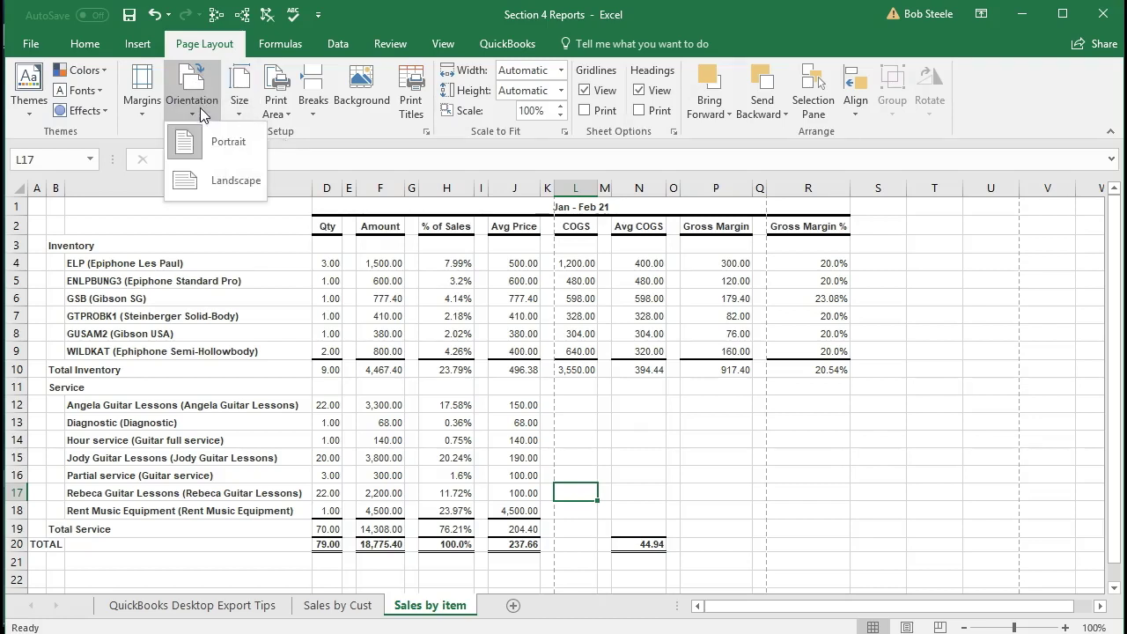
left_click(215, 183)
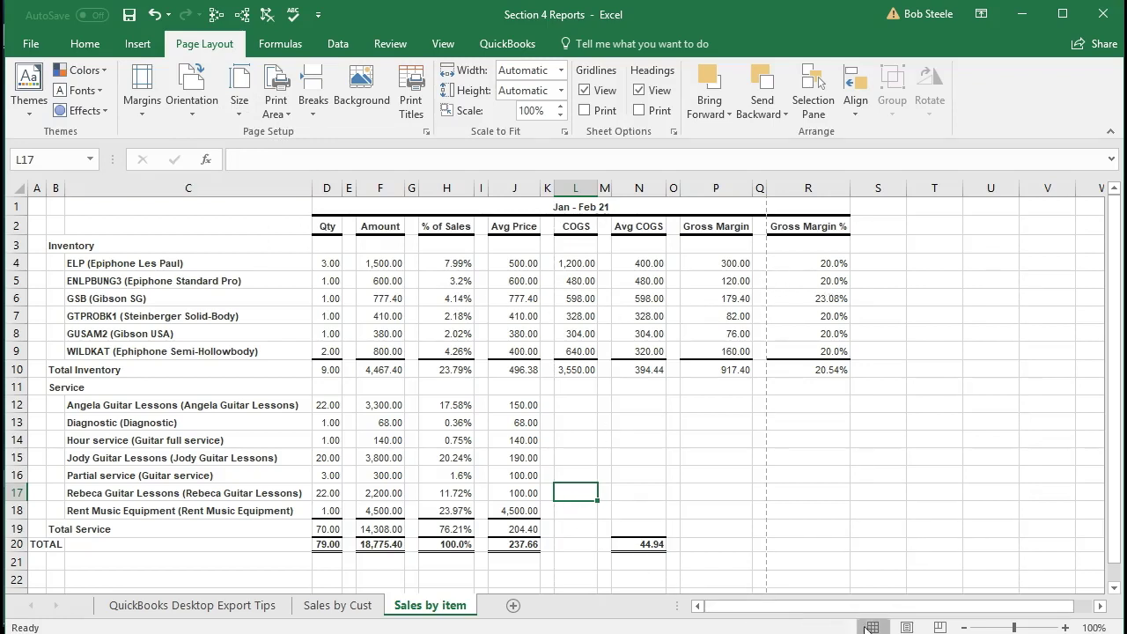
left_click(938, 626)
scroll(683, 509, "up", 4)
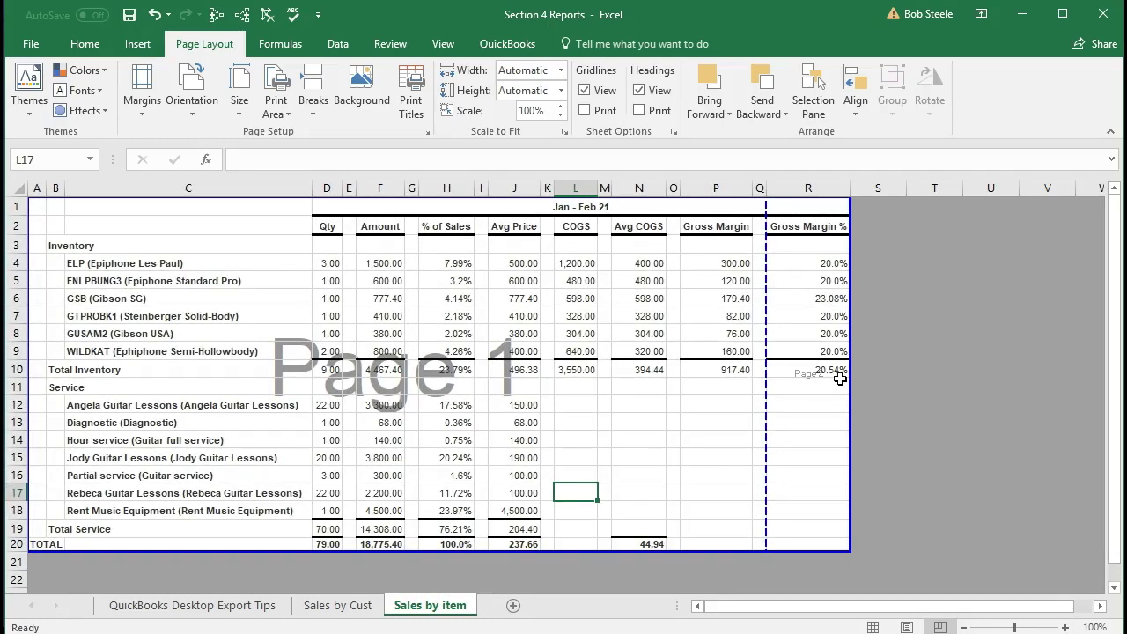
left_click(872, 627)
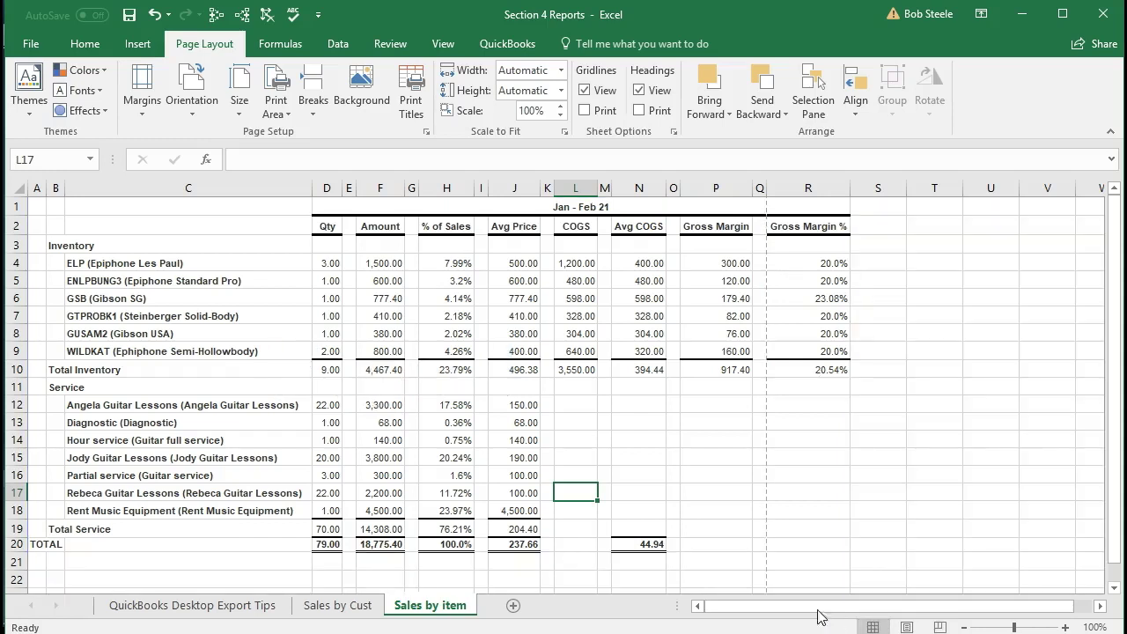
- Select the empty spacer columns E, G, I, K, O and Q and narrow them together
left_click(412, 188)
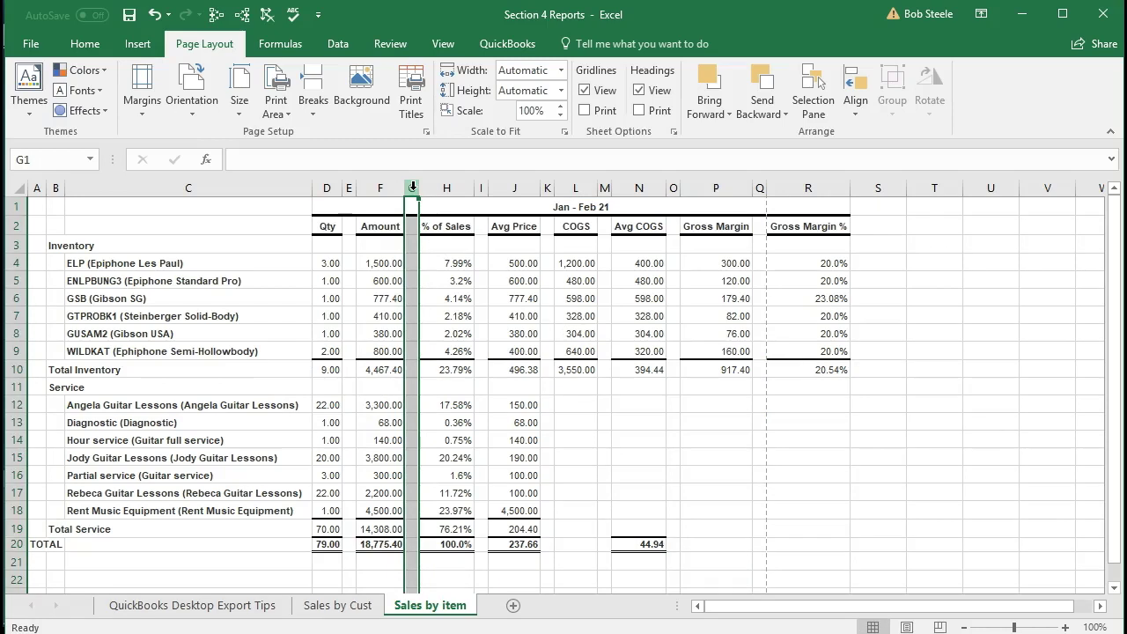
left_click(350, 188)
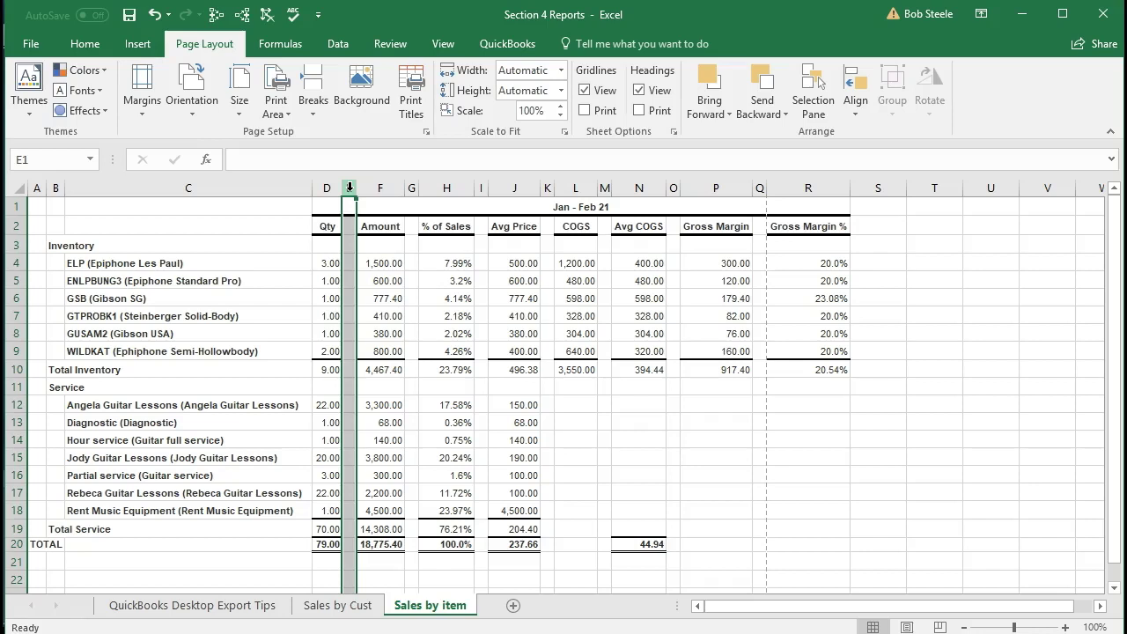
left_click(411, 187, "ctrl")
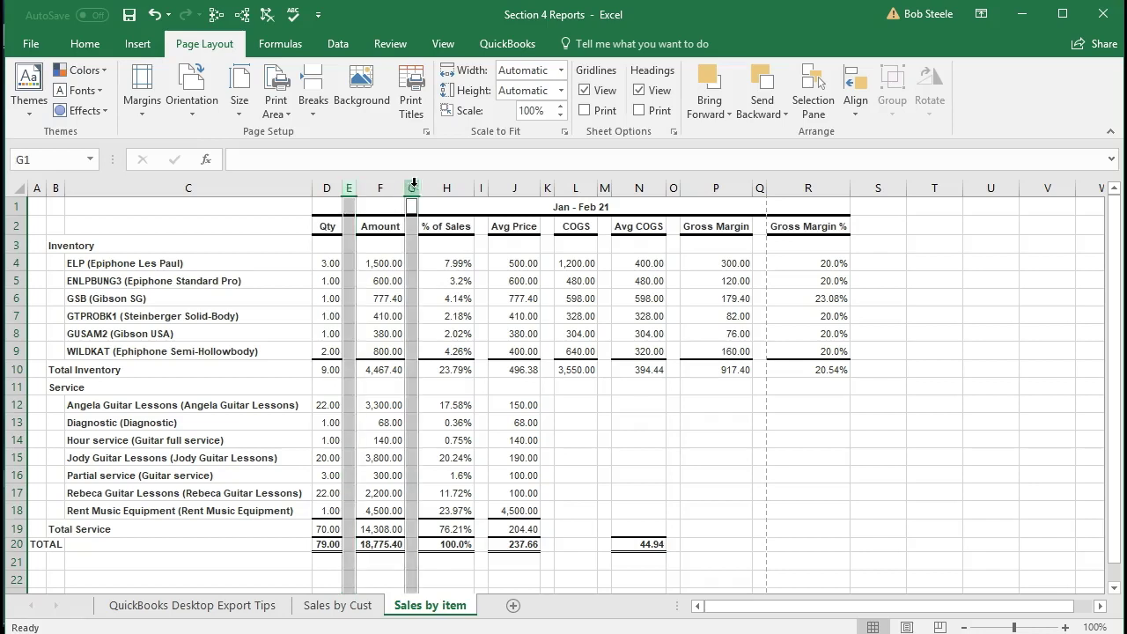
left_click(481, 187, "ctrl")
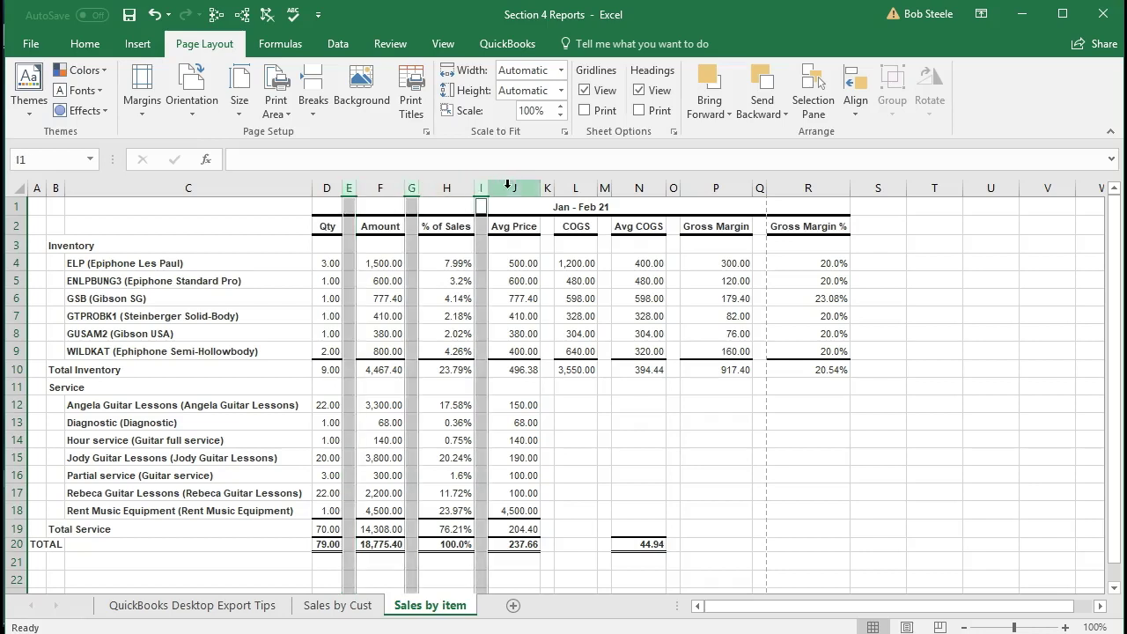
left_click(546, 188, "ctrl")
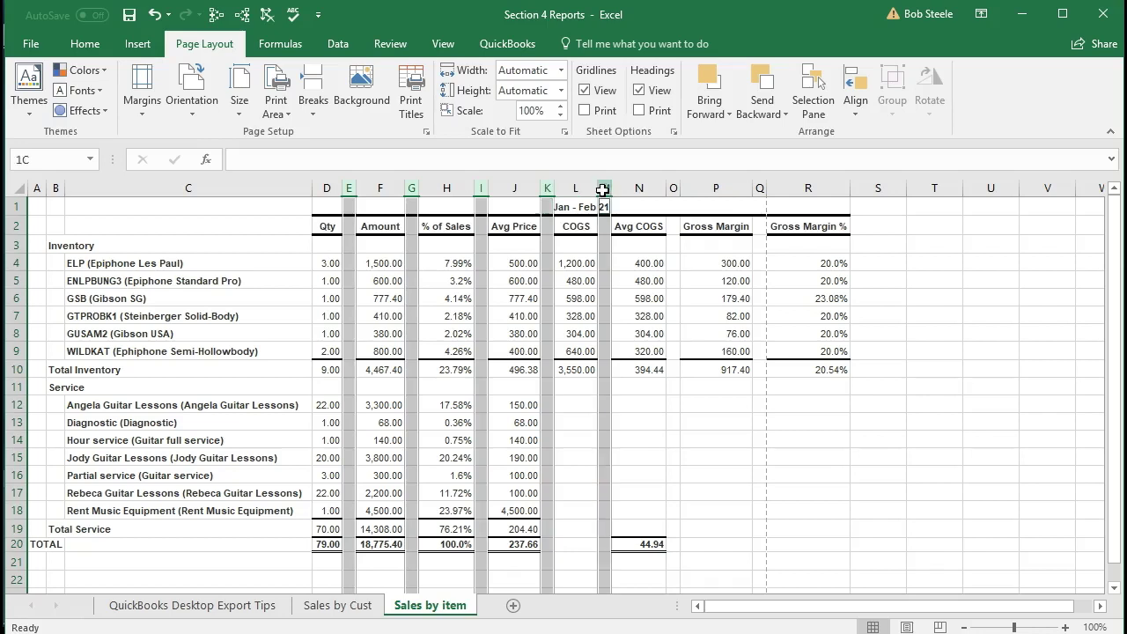
left_click(672, 187, "ctrl")
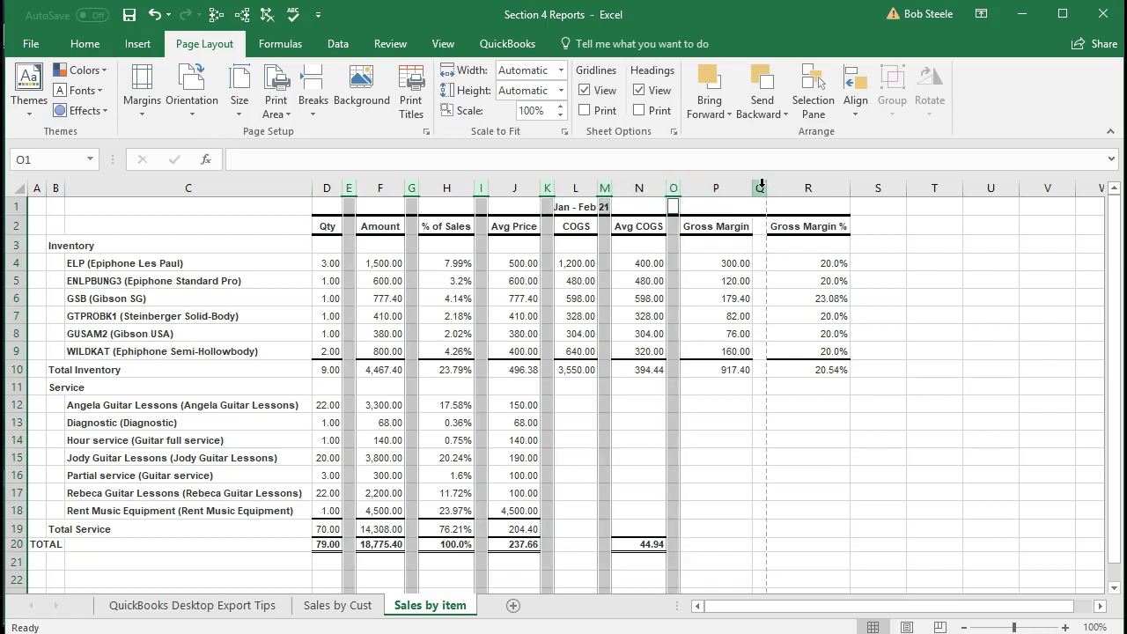
left_click(760, 187, "ctrl")
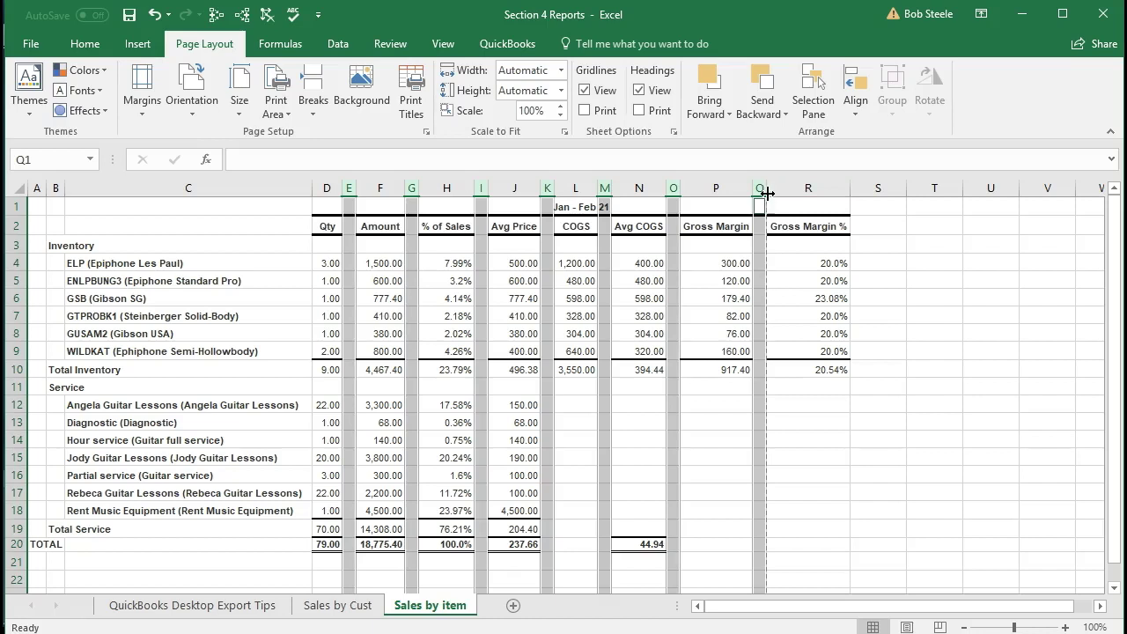
left_click_drag(766, 188, 713, 188)
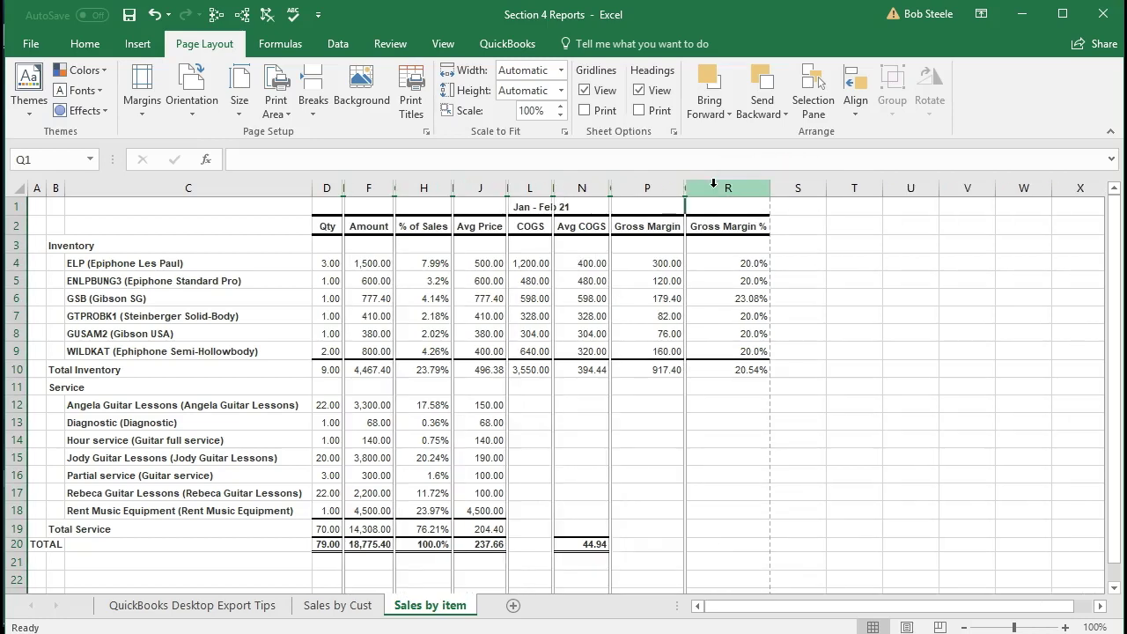
left_click(713, 441)
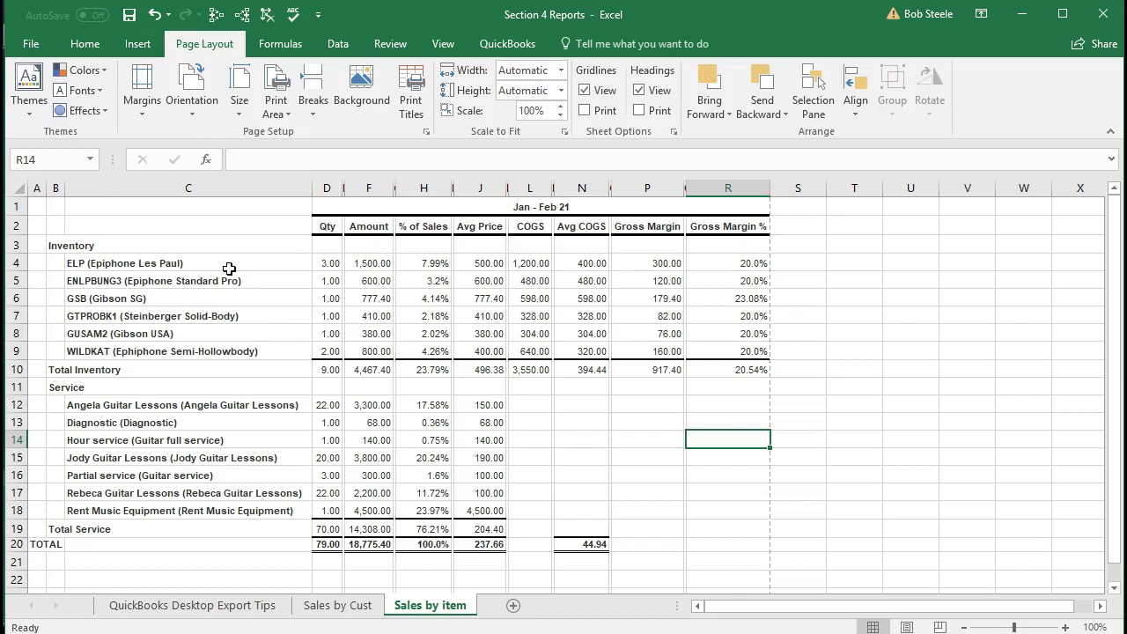
- Save the workbook as macro-free and close Excel
left_click(130, 15)
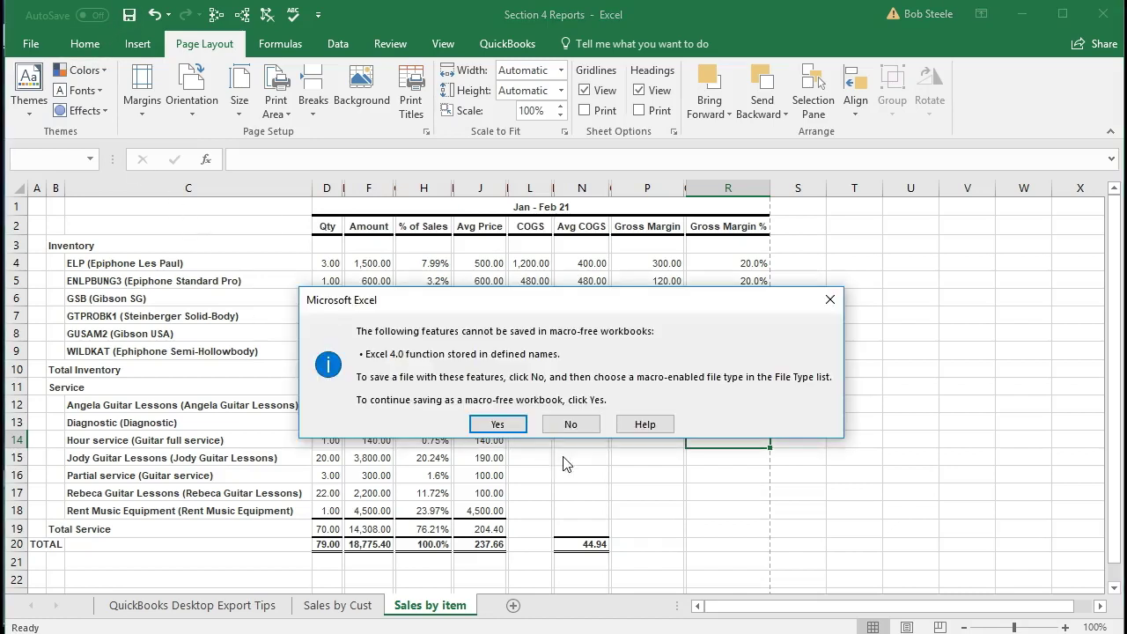
left_click(513, 429)
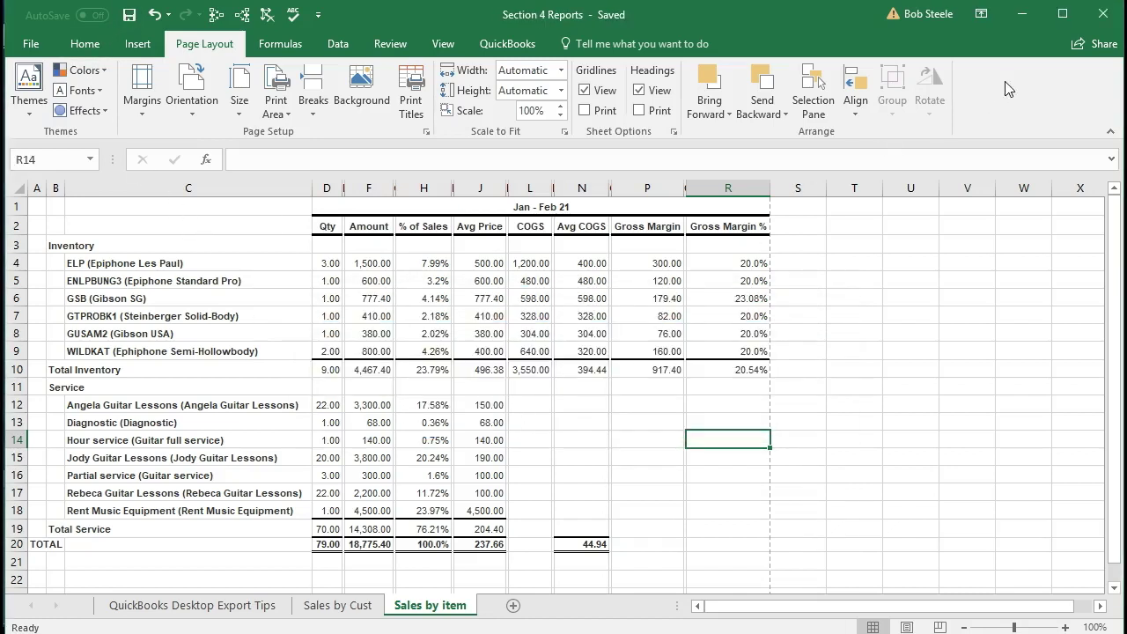
left_click(1097, 18)
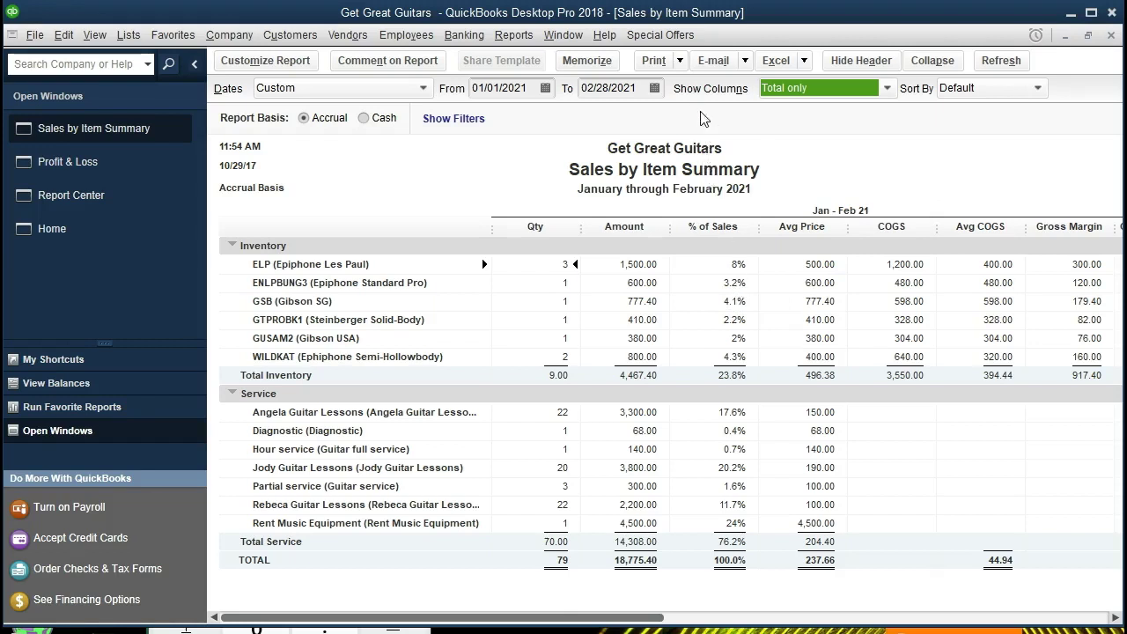
- Open the report's print settings and preview both printed pages
left_click(678, 67)
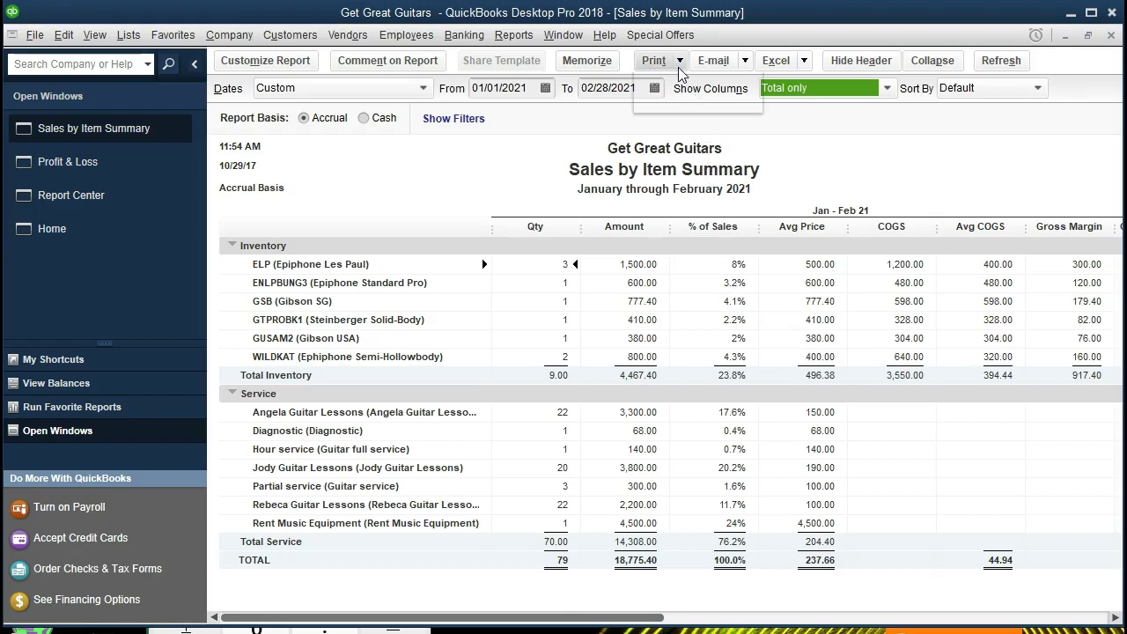
left_click(674, 83)
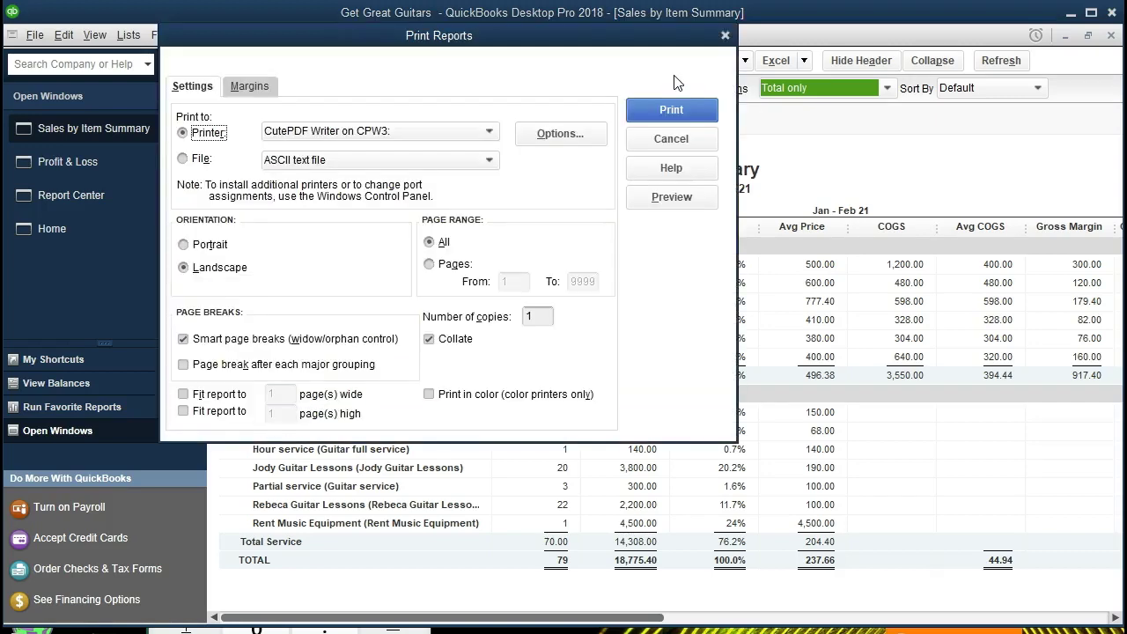
left_click(636, 201)
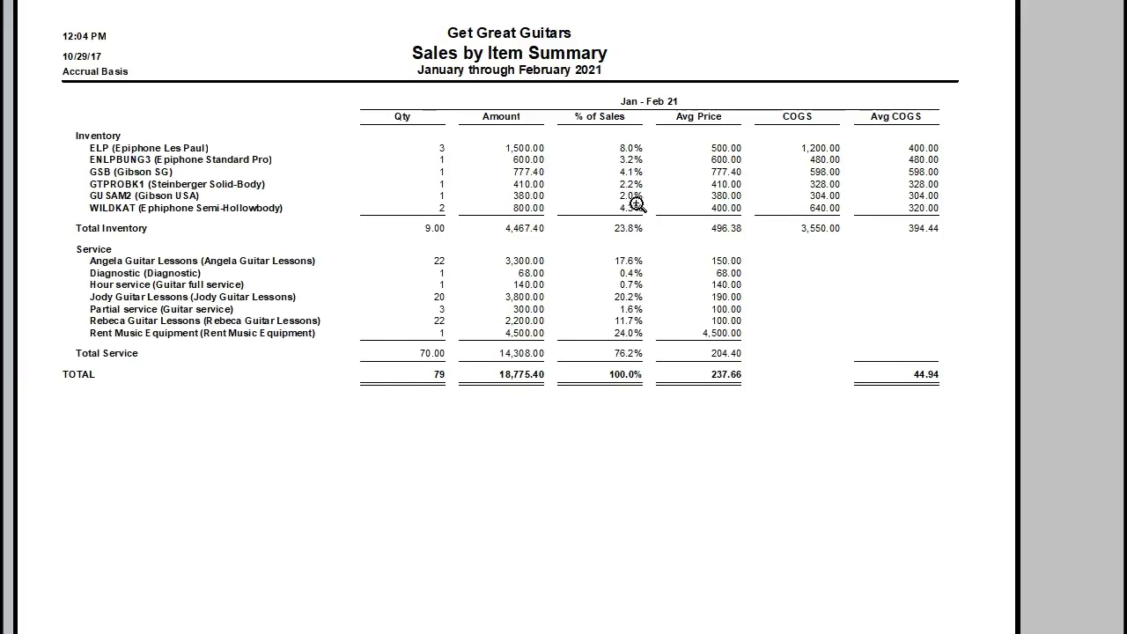
key("Page_Down")
key("Page_Up")
key("Escape")
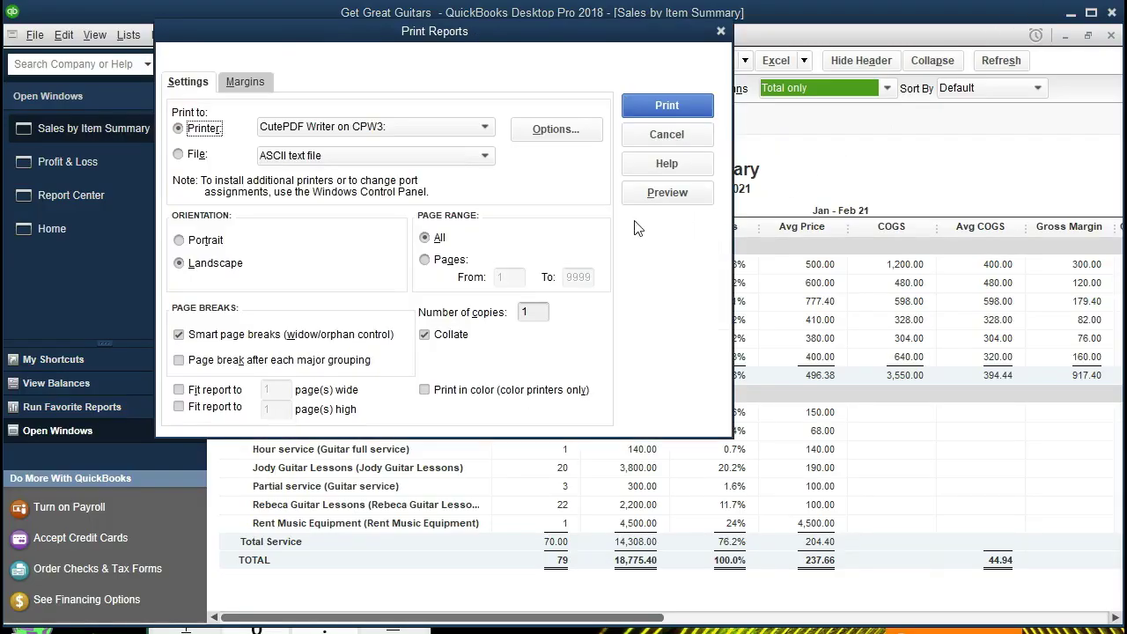
- Try Portrait, keep Landscape orientation, and move the Print Reports window over the report
left_click(199, 242)
left_click(190, 271)
left_click_drag(497, 34, 624, 237)
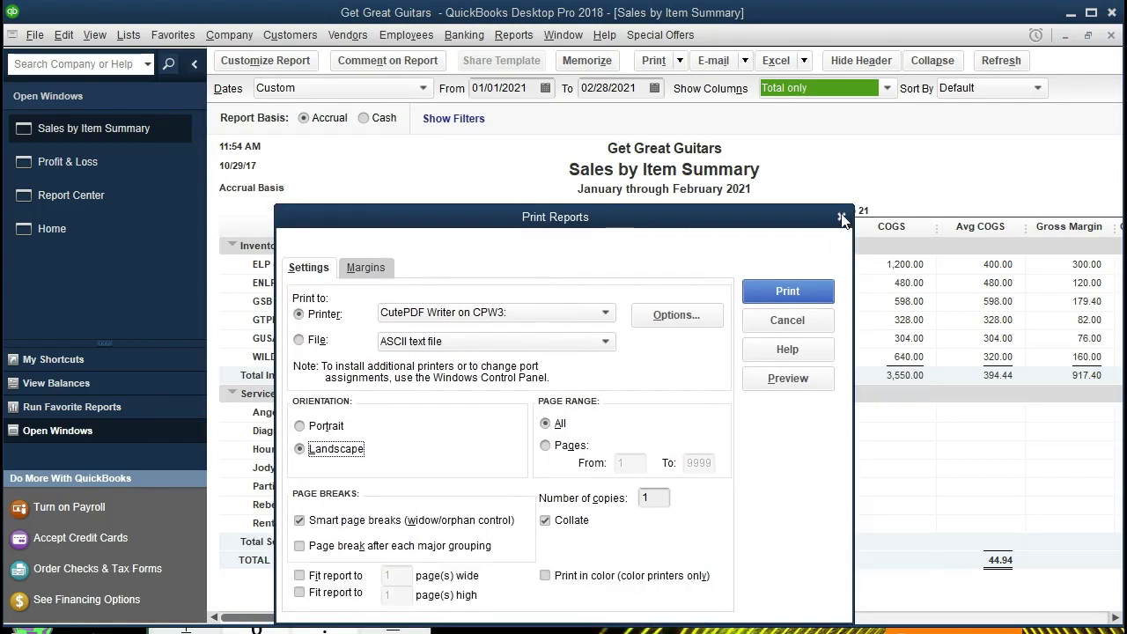
- Narrow the Amount column and resize all report columns to the same width
left_click(841, 217)
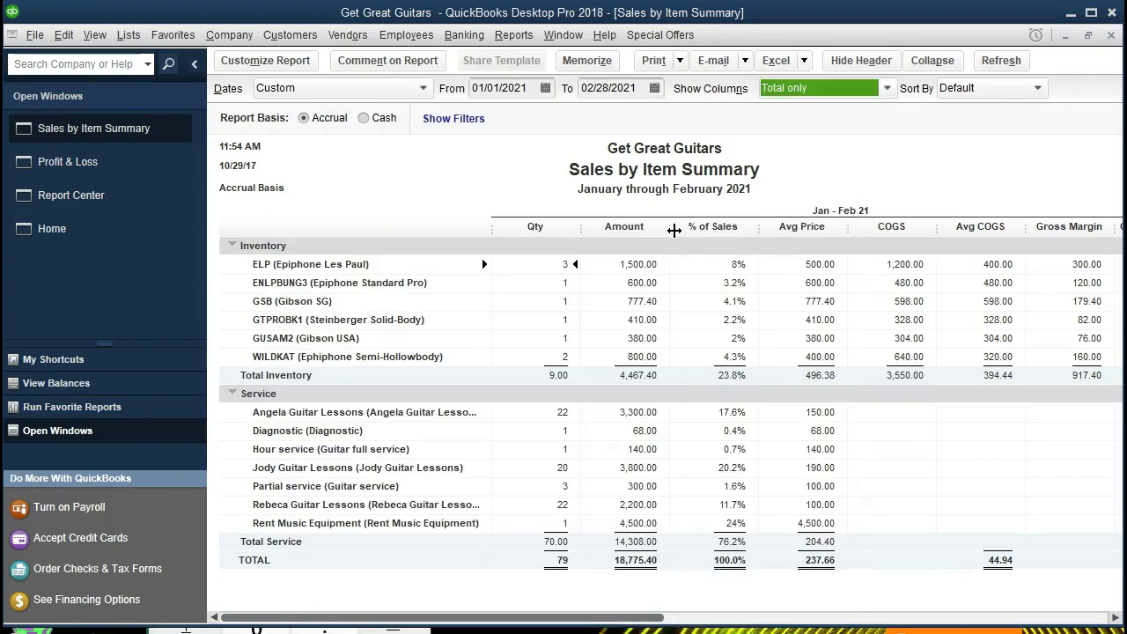
mouse_move(674, 230)
left_mouse_down()
mouse_move(649, 229)
mouse_move(663, 230)
left_mouse_up()
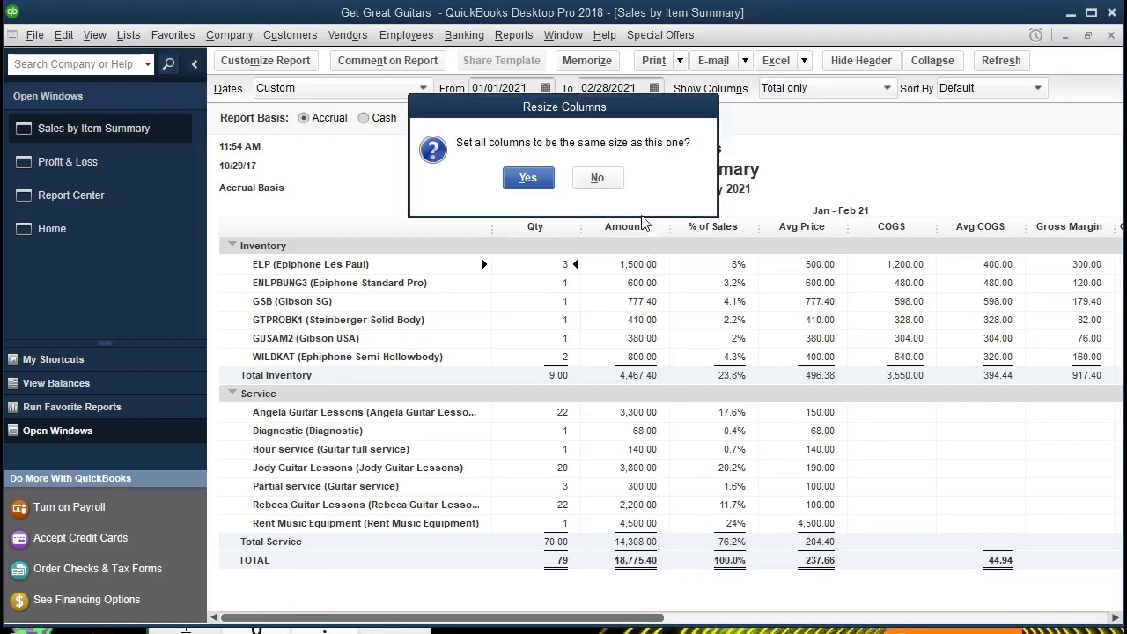
left_click(528, 178)
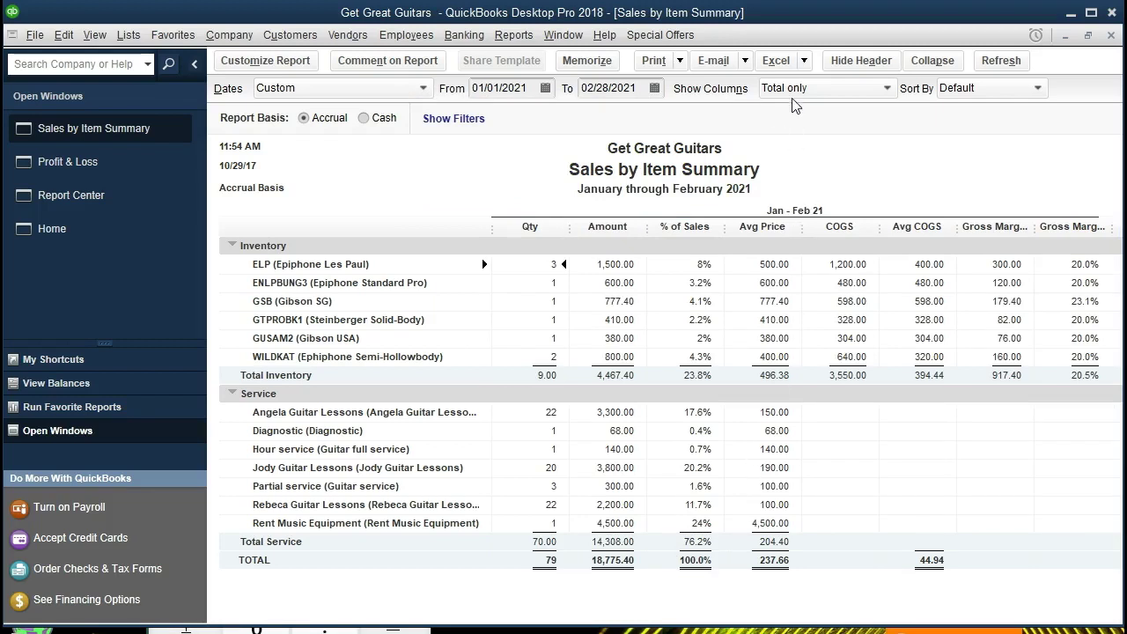
- Reopen the report's print settings and preview both printed pages again
left_click(657, 61)
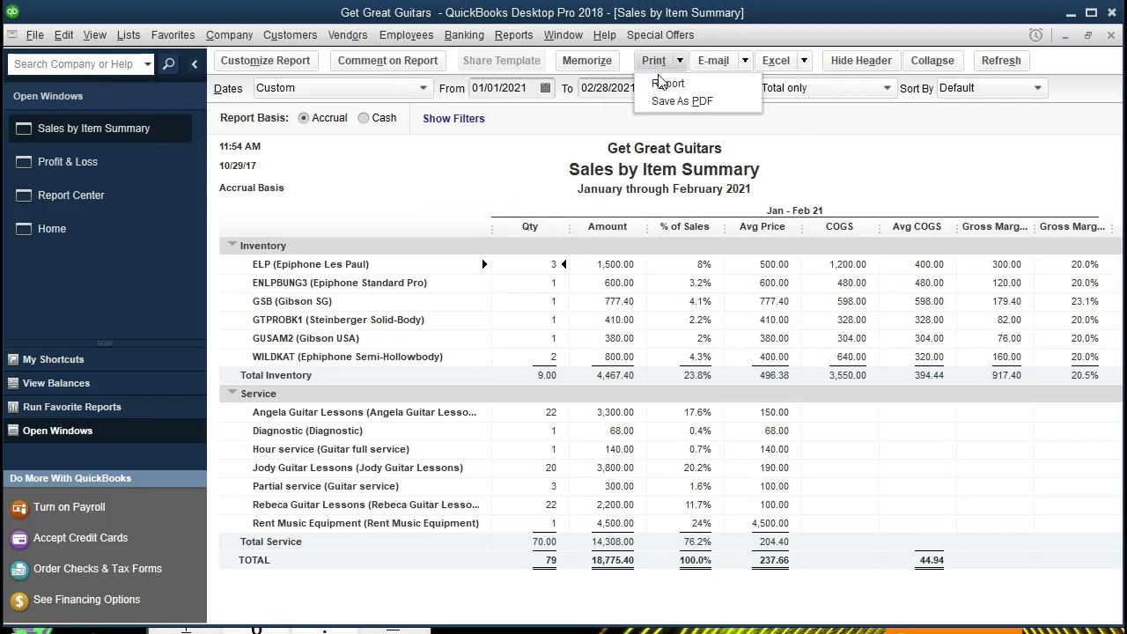
left_click(661, 82)
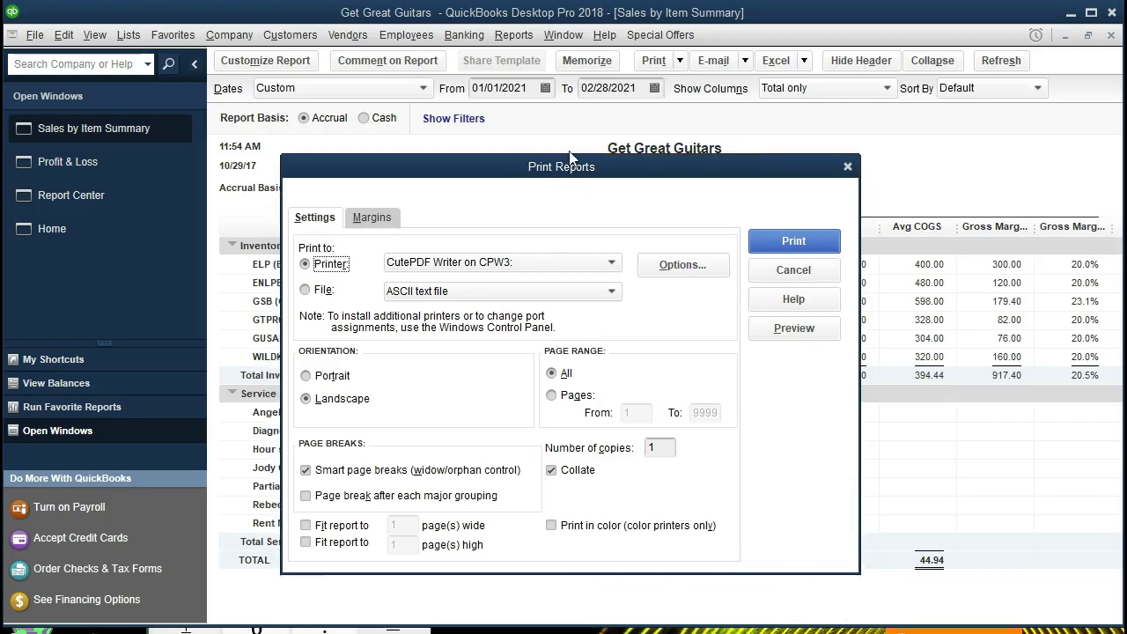
left_click(794, 327)
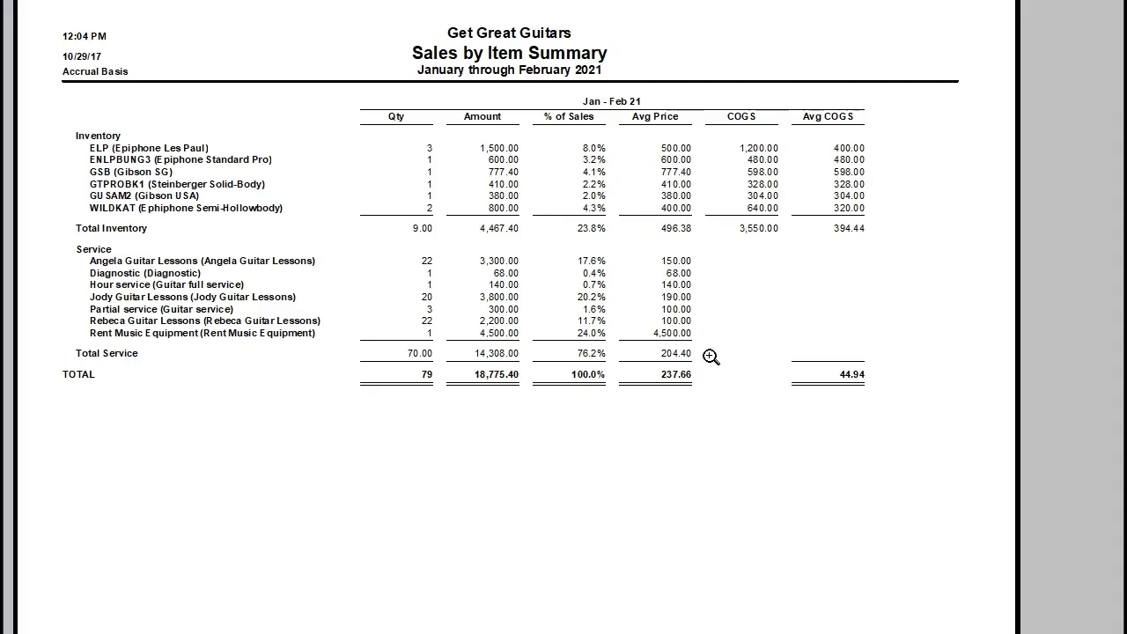
key("Page_Down")
key("Page_Up")
key("Escape")
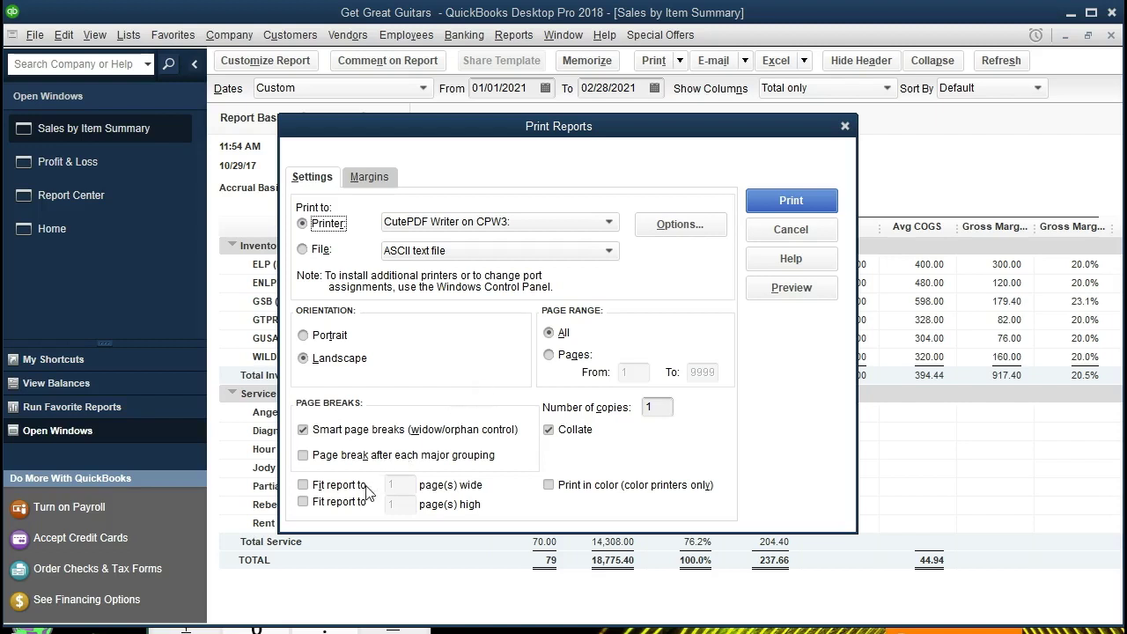
- Enable 'Fit report to 1 page(s) wide' and close Print Reports without printing
left_click(303, 485)
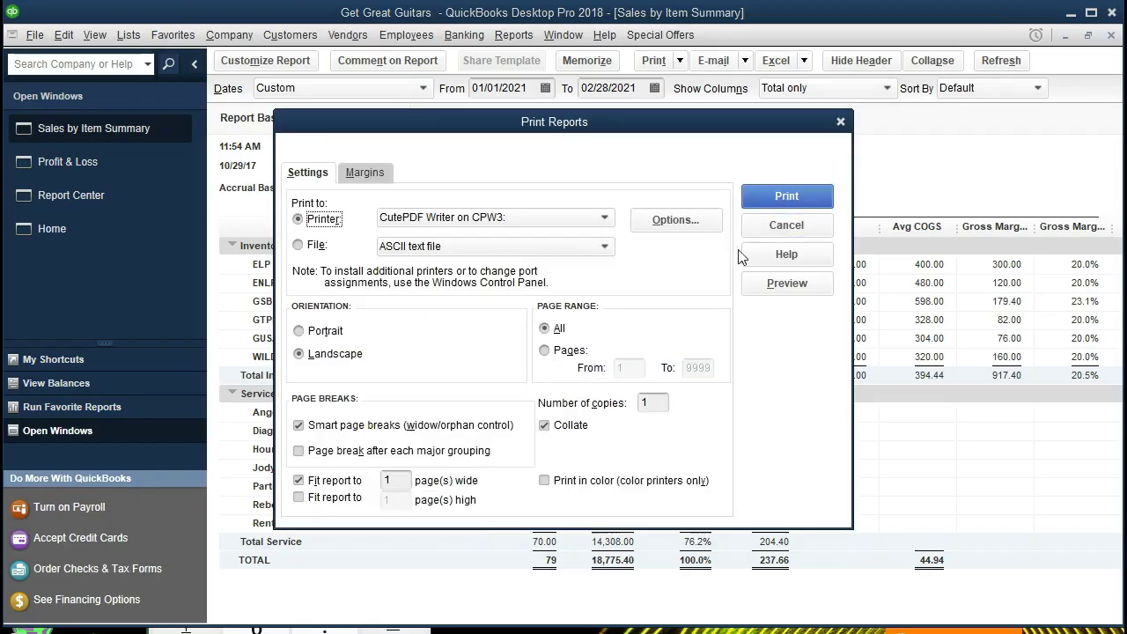
left_click(841, 122)
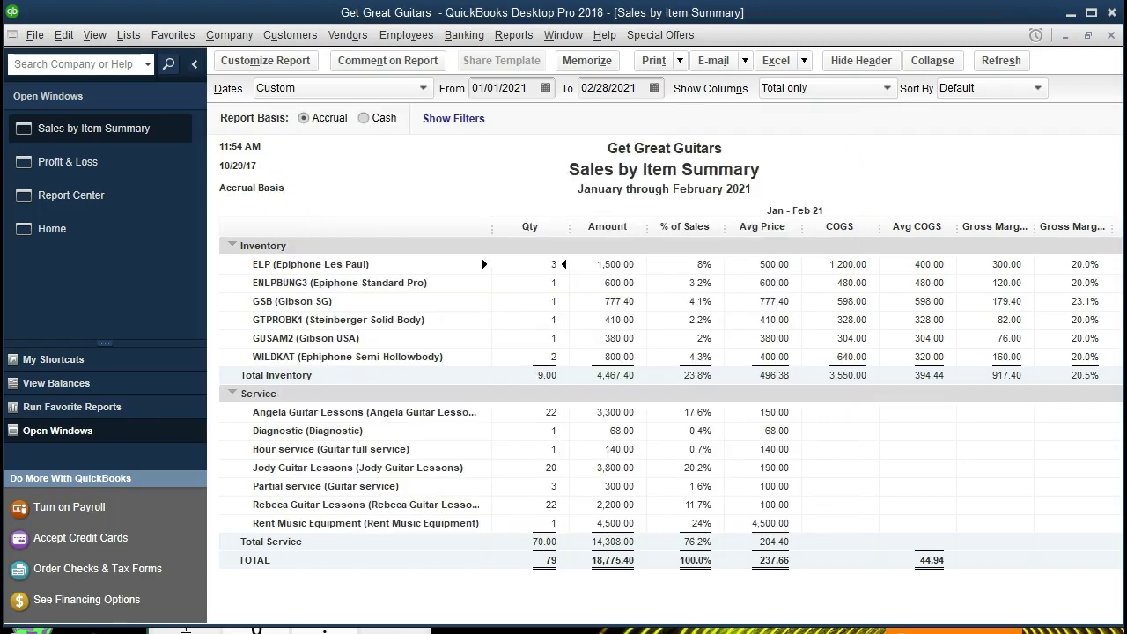